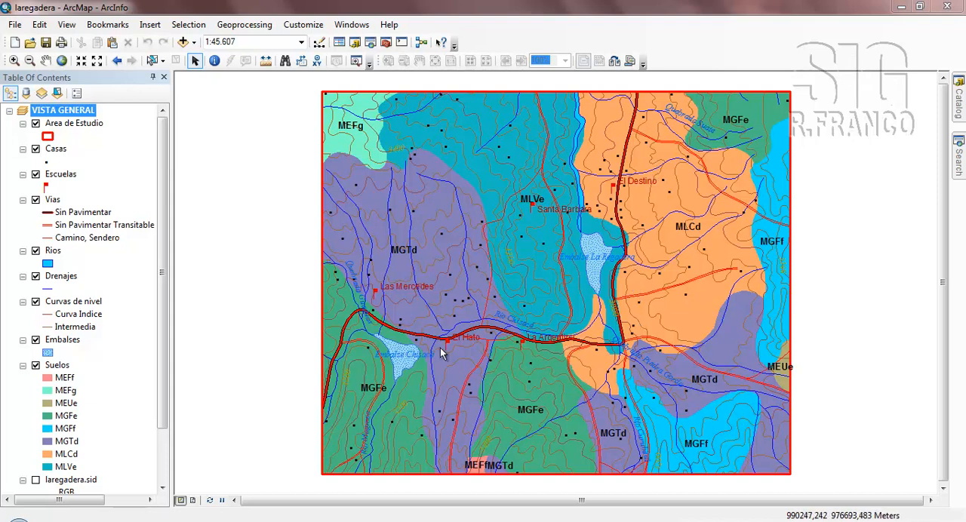
Make Vias the only selectable layer and select the main road running past El Hato and La Argentina on the map.
left_click(53, 200)
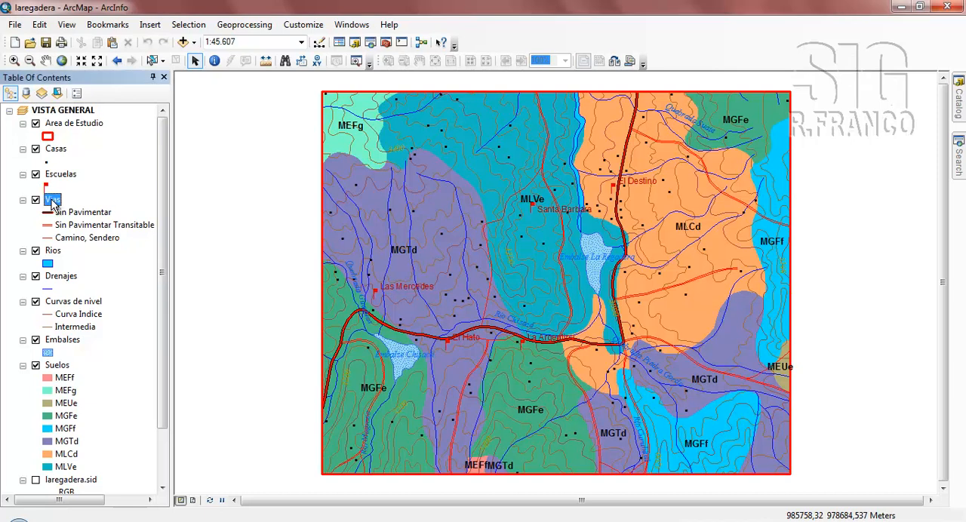
right_click(53, 204)
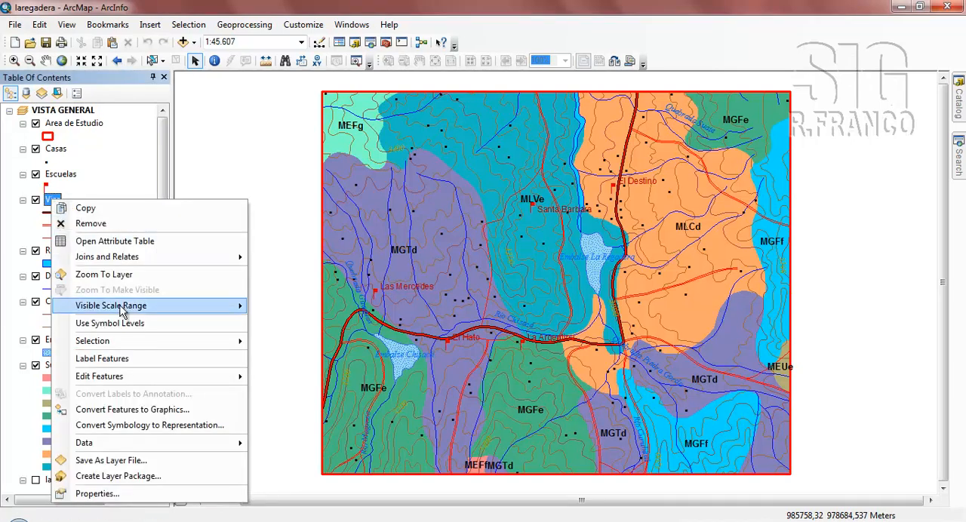
mouse_move(204, 348)
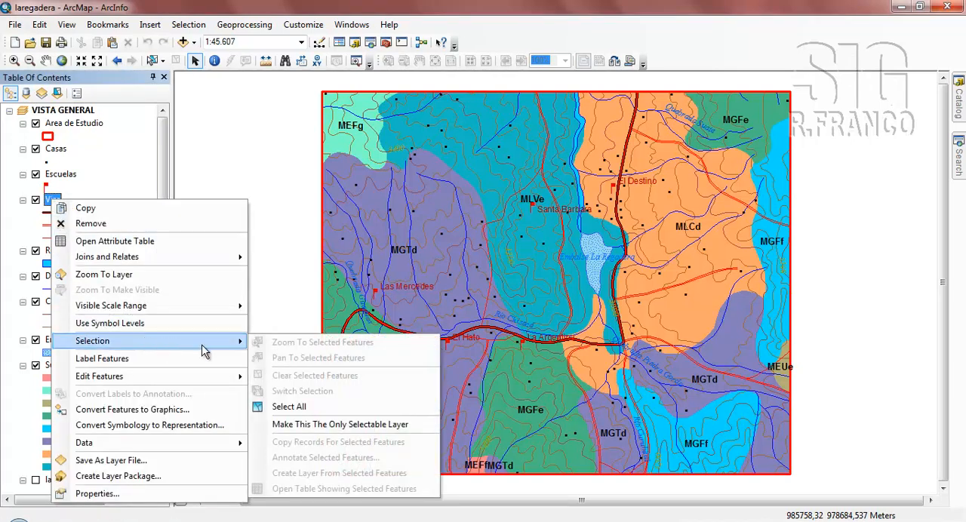
left_click(335, 425)
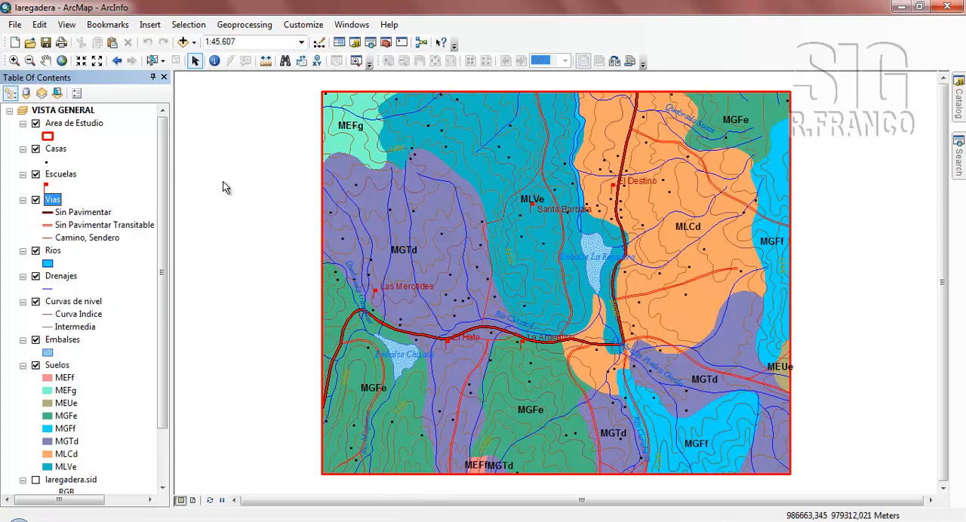
left_click(151, 62)
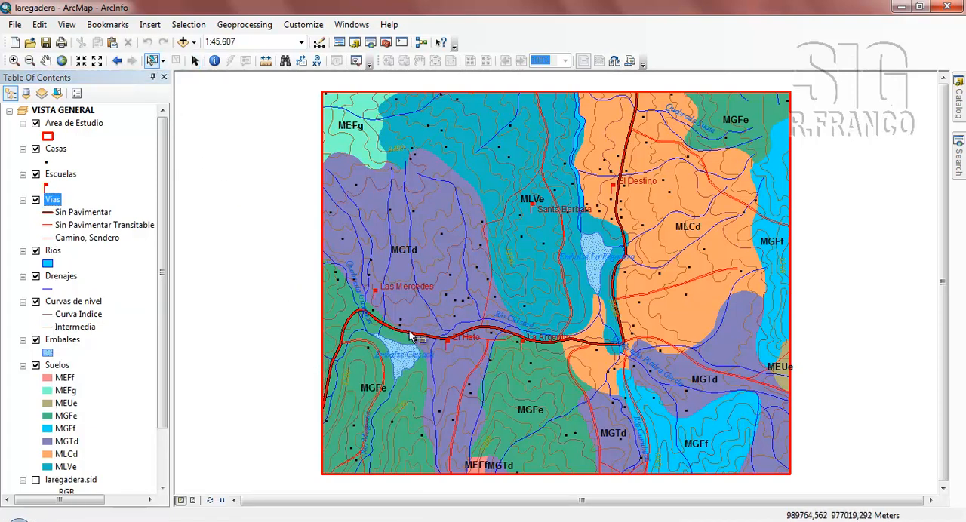
mouse_move(411, 330)
left_mouse_down()
mouse_move(423, 337)
mouse_move(416, 344)
left_mouse_up()
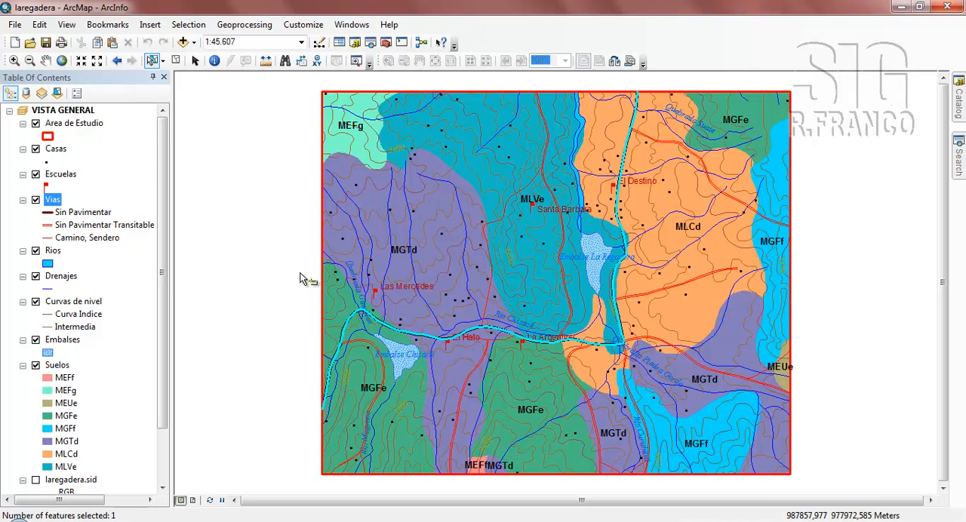
Select by location the Casas features within a distance of 300 meters of the selected Vias feature.
left_click(189, 27)
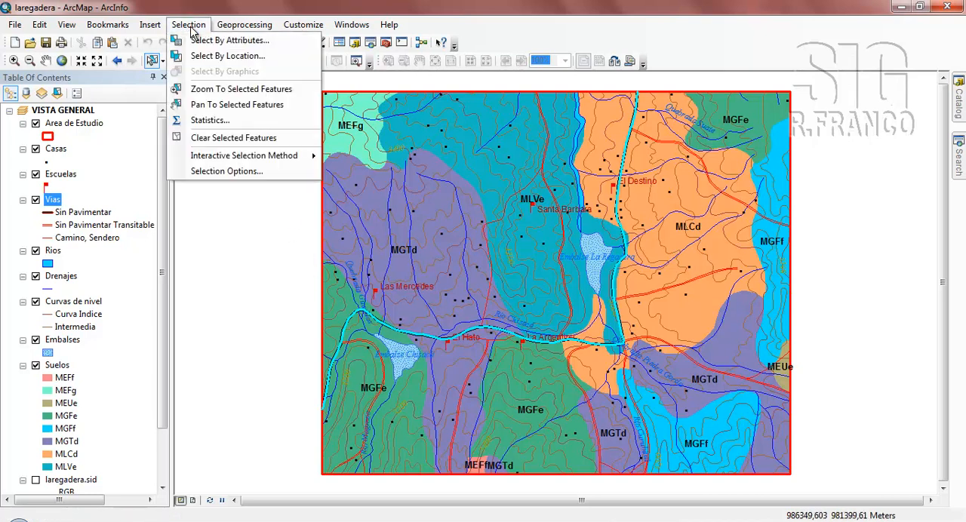
left_click(202, 58)
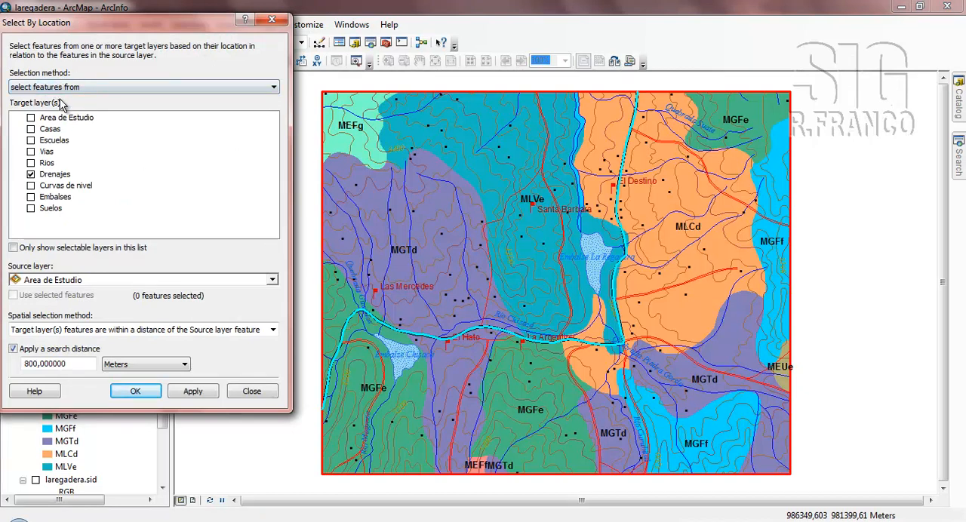
left_click(31, 174)
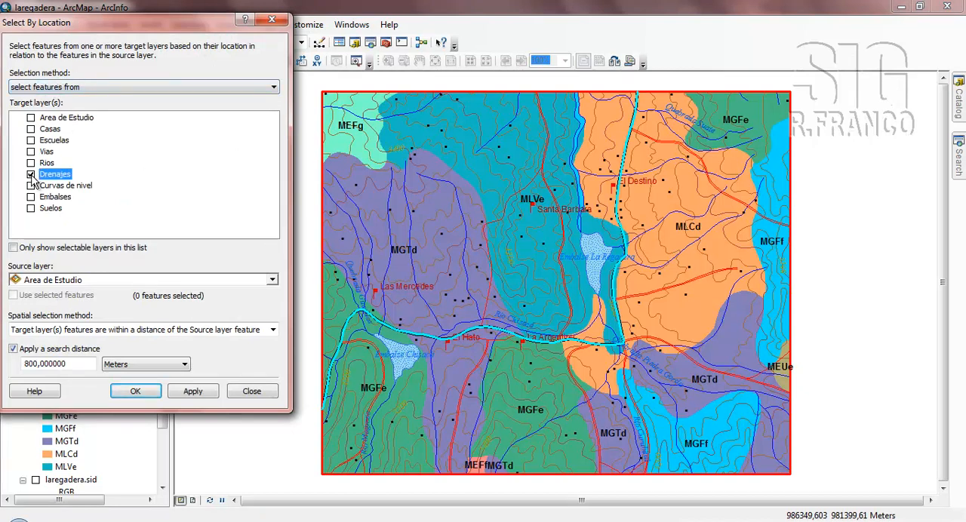
left_click(48, 130)
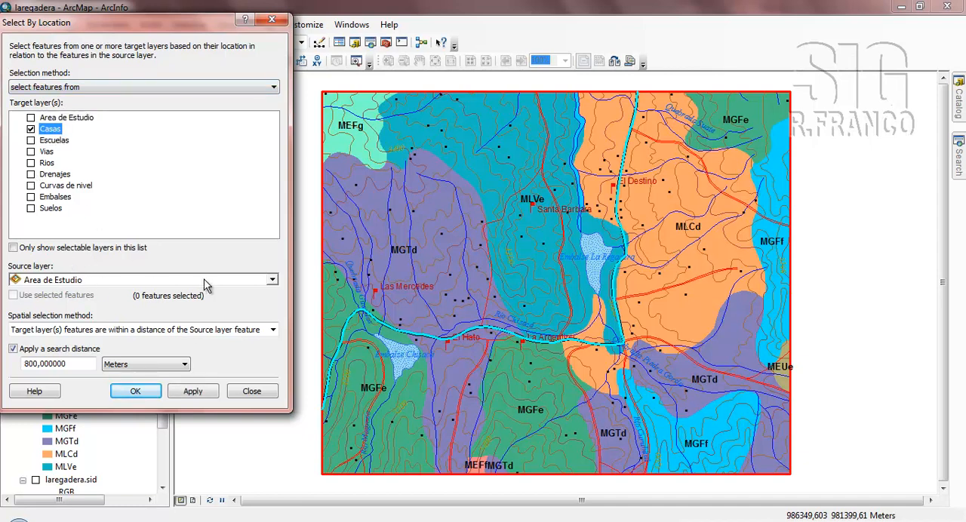
left_click(272, 280)
left_click(54, 324)
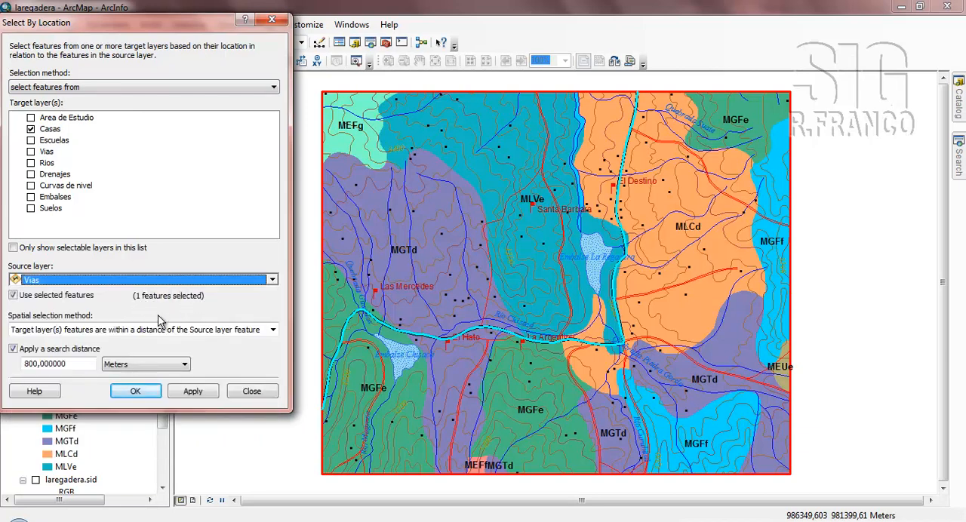
left_click(273, 330)
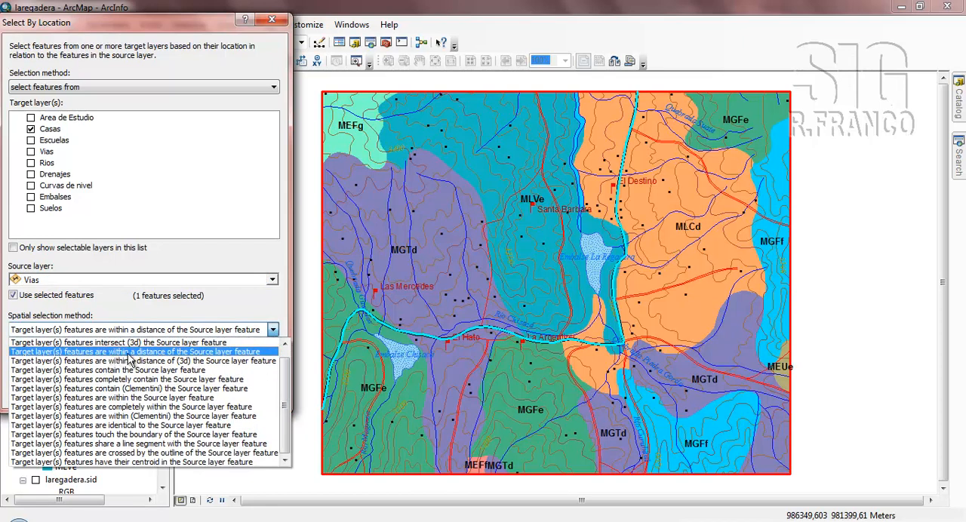
left_click(167, 352)
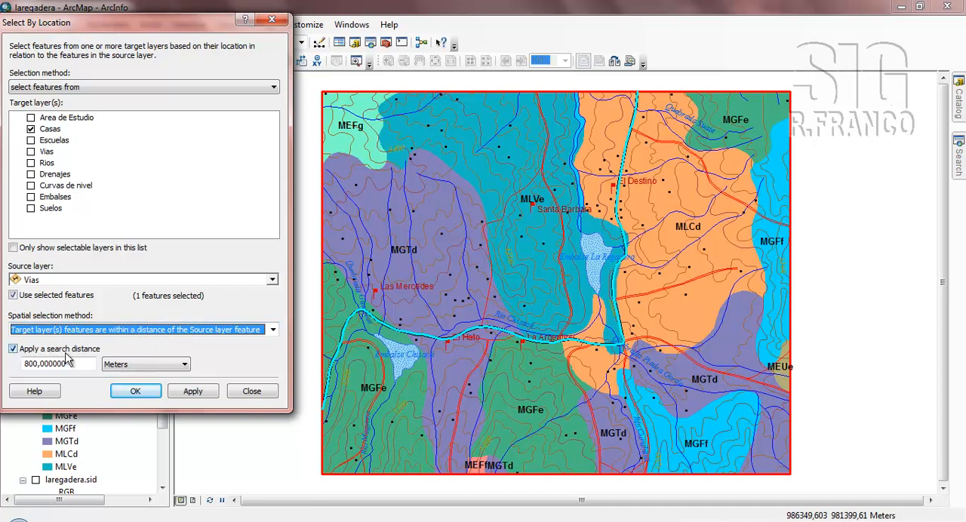
left_click_drag(86, 365, 25, 366)
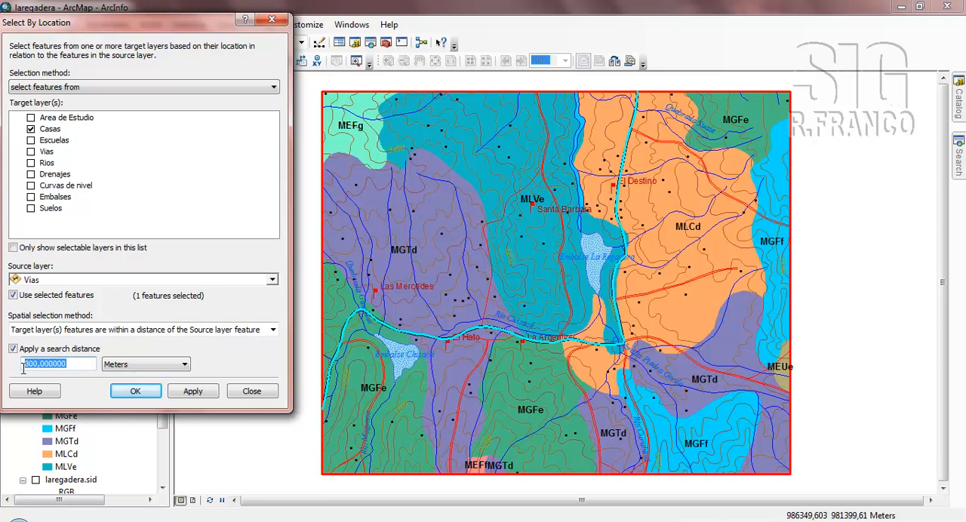
type("3")
left_click(132, 391)
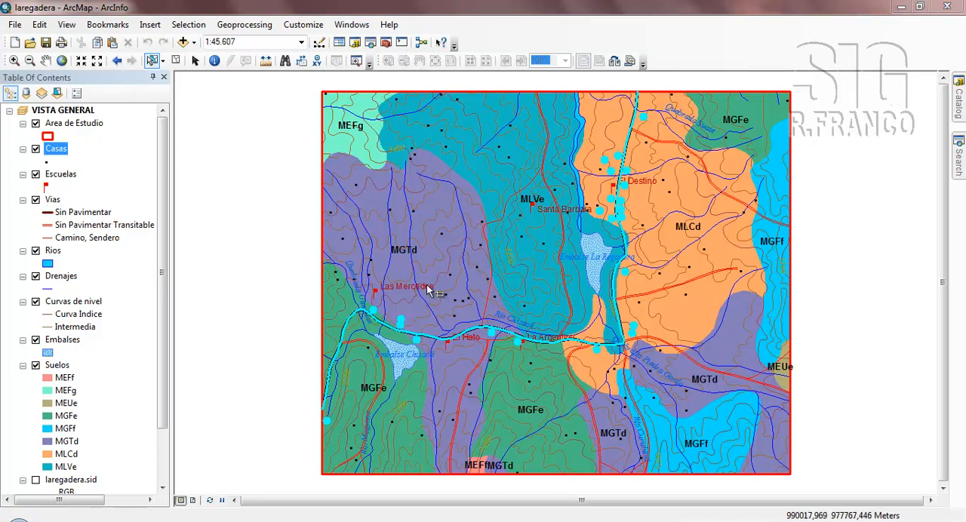
Review the Casas attribute table with all records and with only the selected records, and close the table.
right_click(61, 154)
left_click(100, 192)
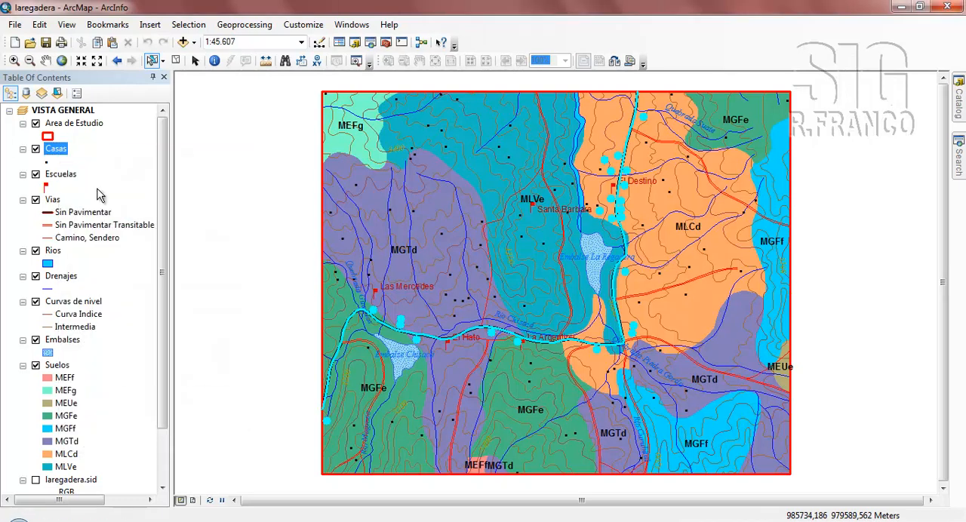
left_click_drag(812, 216, 819, 349)
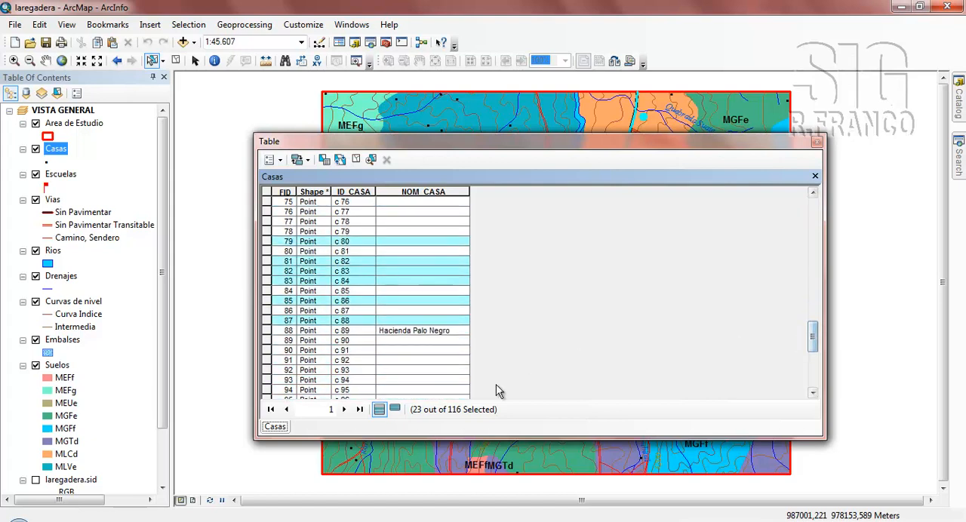
left_click(394, 410)
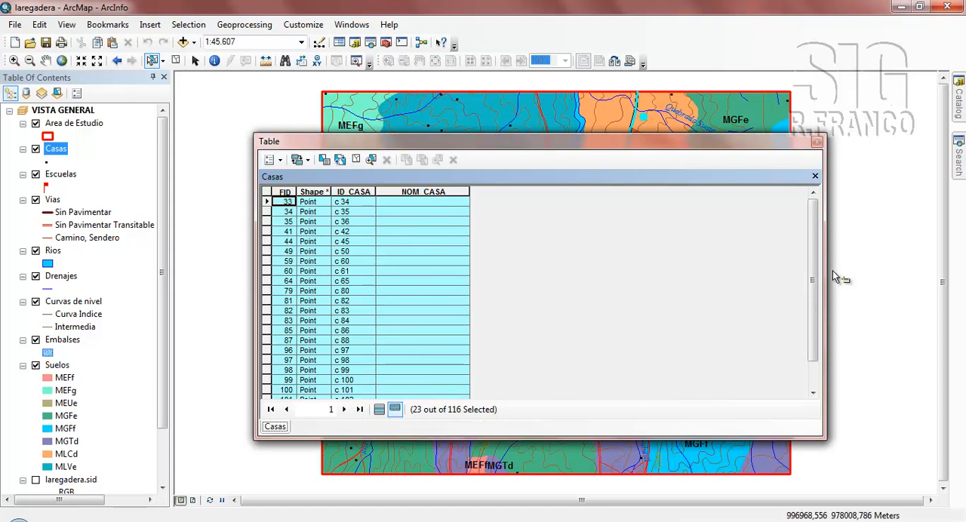
scroll(816, 278, "down", 1)
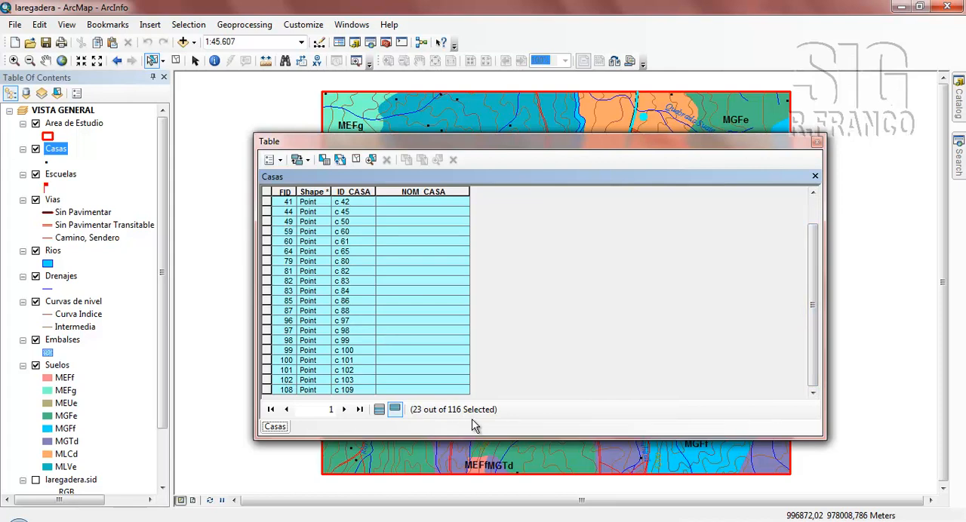
left_click(379, 411)
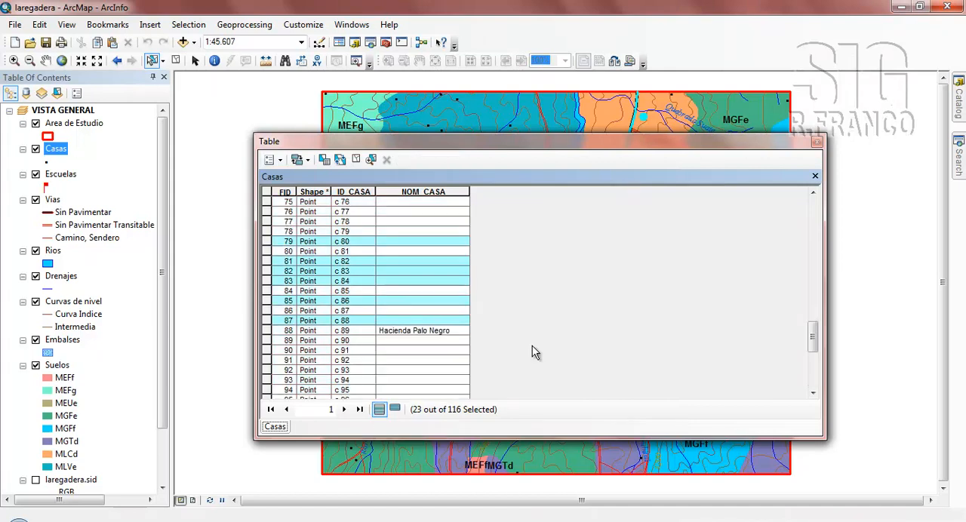
left_click(816, 145)
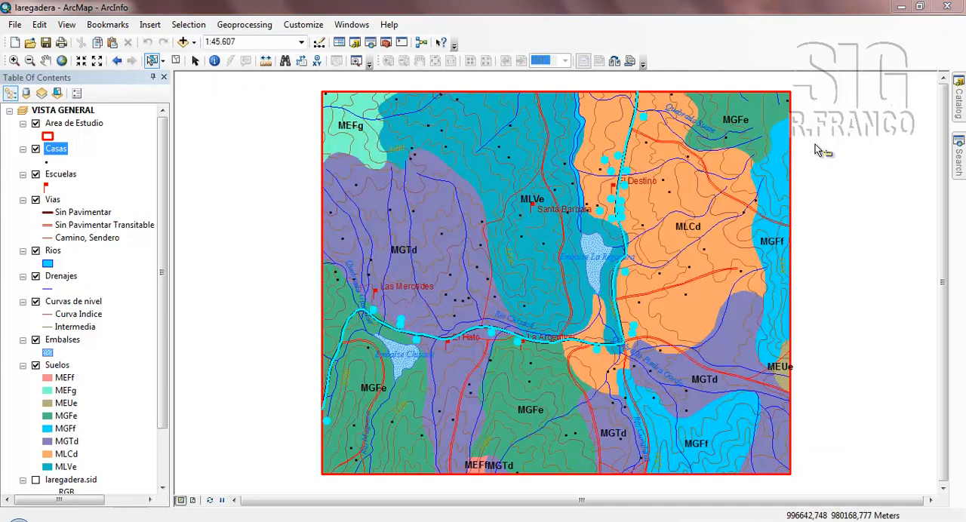
Clear the current selection and select the Embalse La Regadera polygon with Embalses as the only selectable layer.
left_click(177, 60)
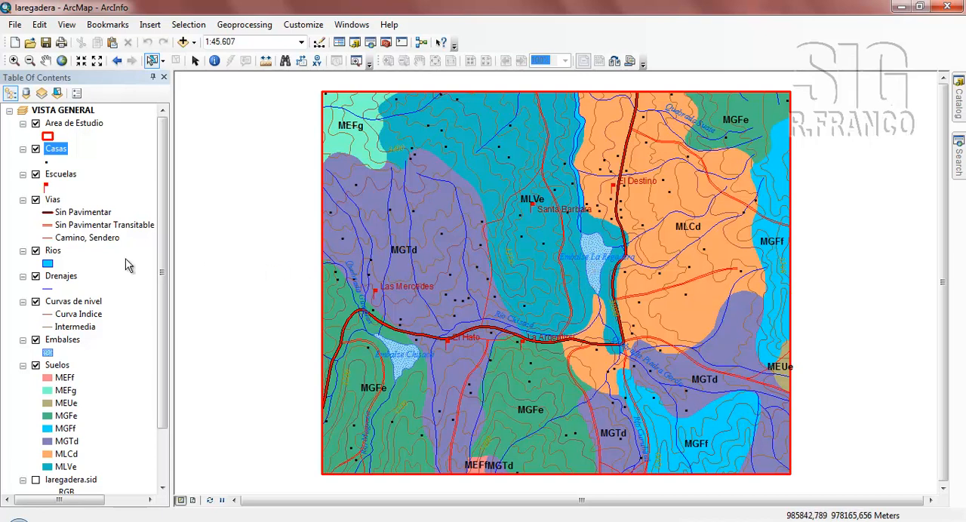
left_click(62, 340)
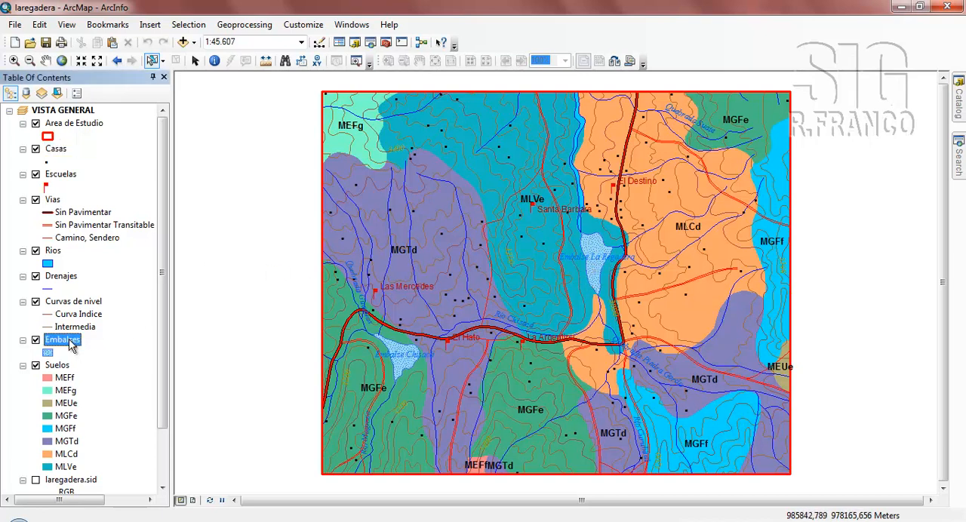
right_click(68, 345)
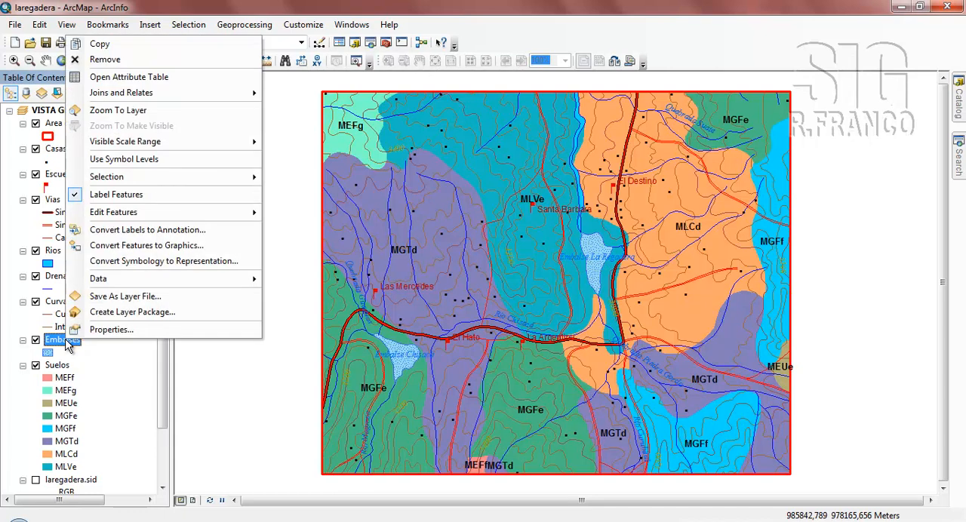
mouse_move(170, 178)
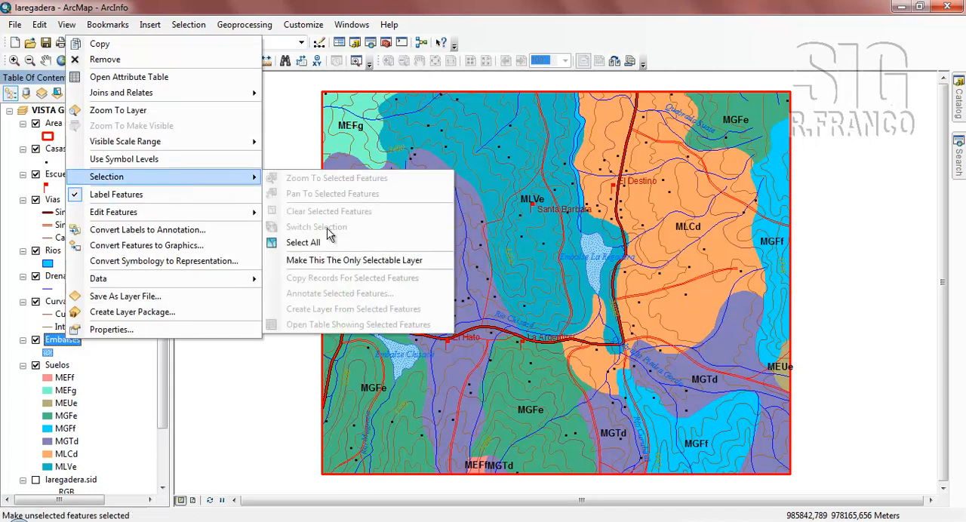
left_click(329, 260)
left_click(596, 265)
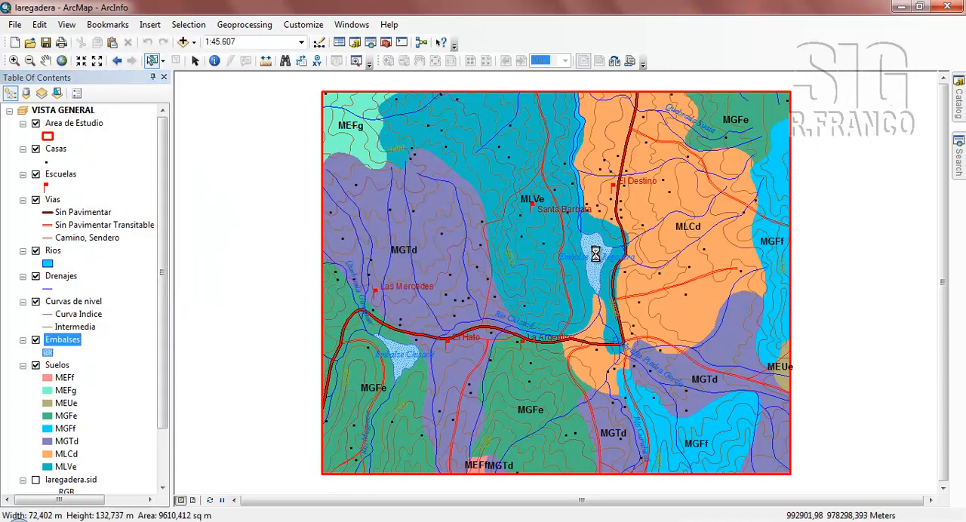
Select by location the Casas features within a distance of 500 meters of the selected Embalses feature.
left_click(189, 25)
left_click(208, 54)
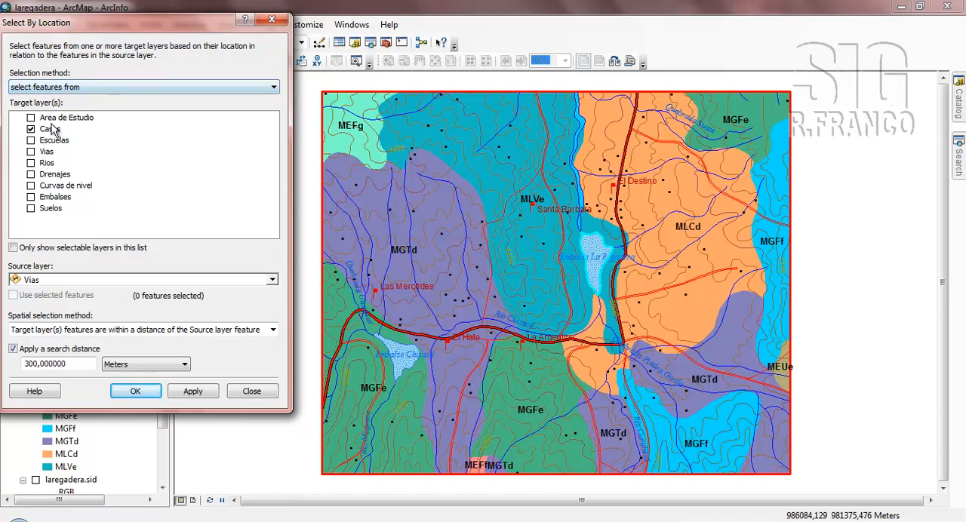
left_click(272, 279)
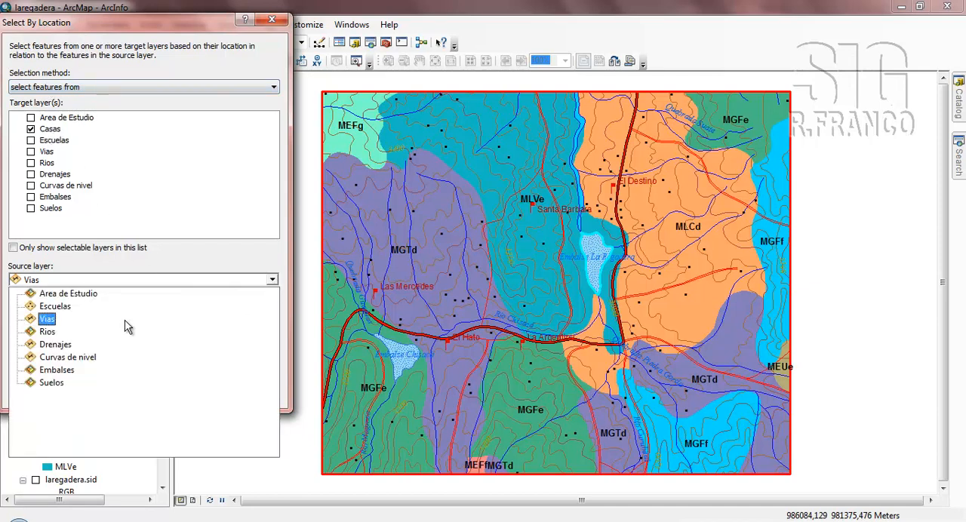
left_click(63, 371)
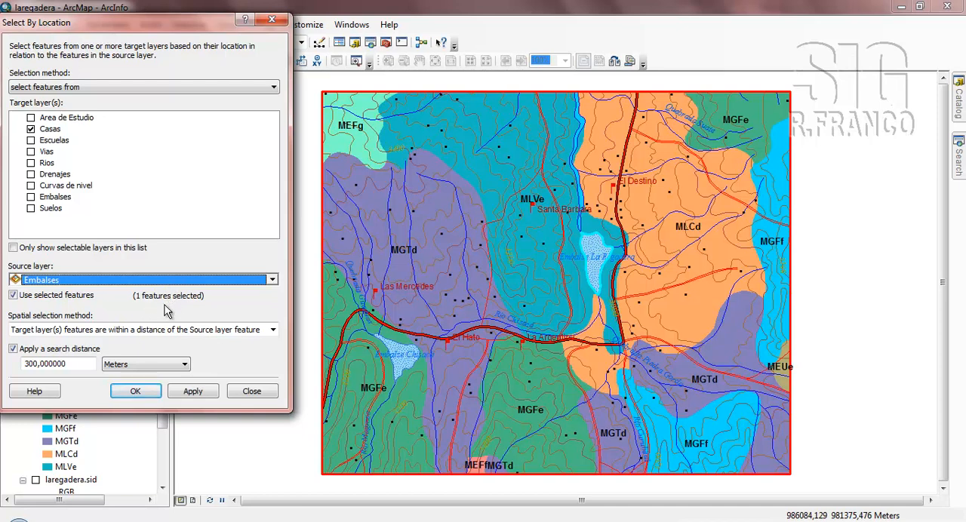
left_click_drag(77, 365, 18, 364)
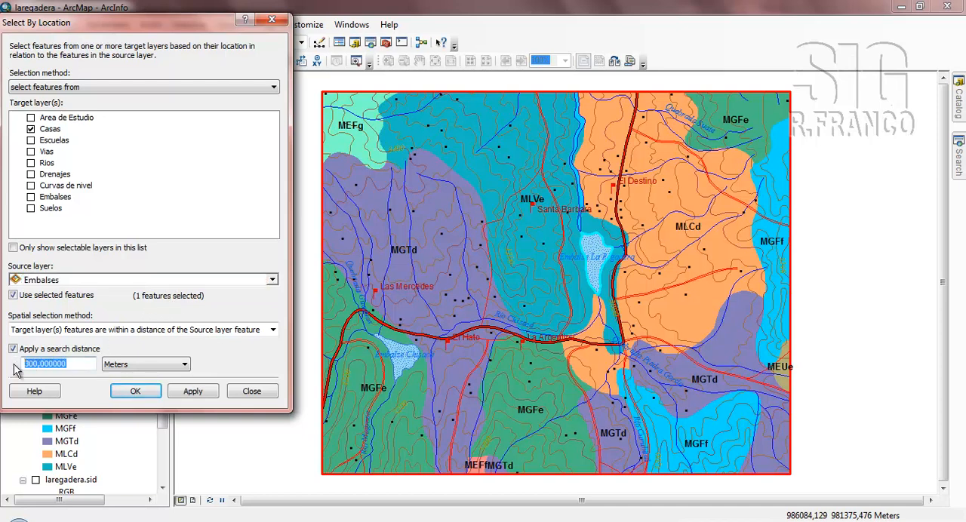
type("5")
left_click(147, 394)
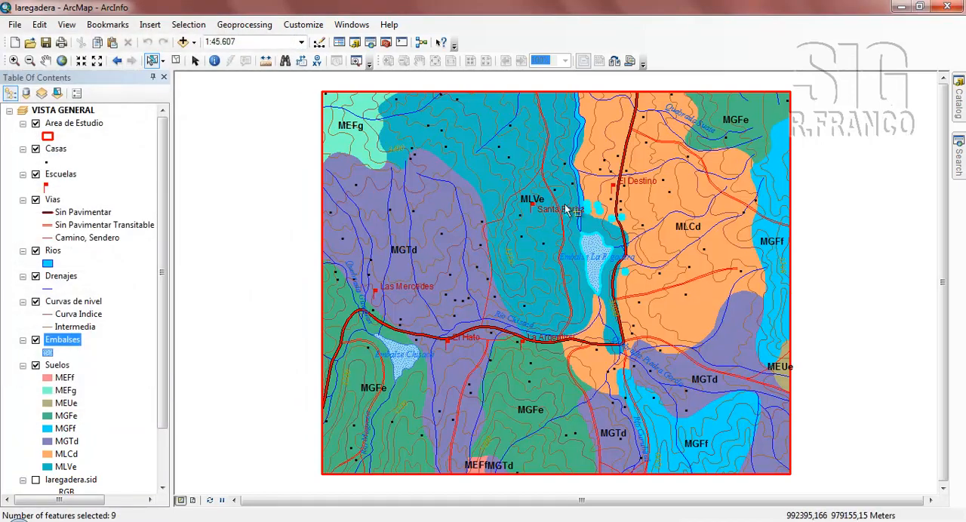
Clear the current selection and select the Río Chisacá drainage line with Drenajes as the only selectable layer.
left_click(176, 61)
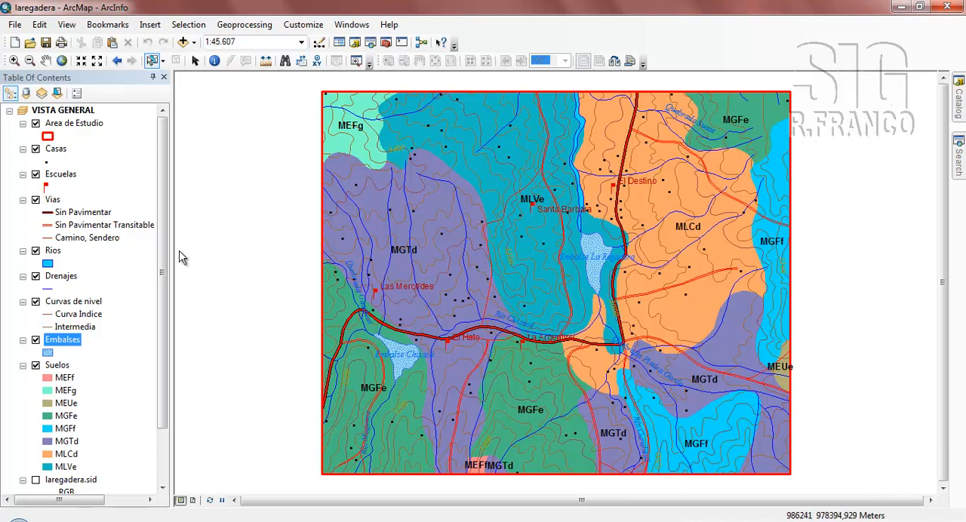
right_click(60, 279)
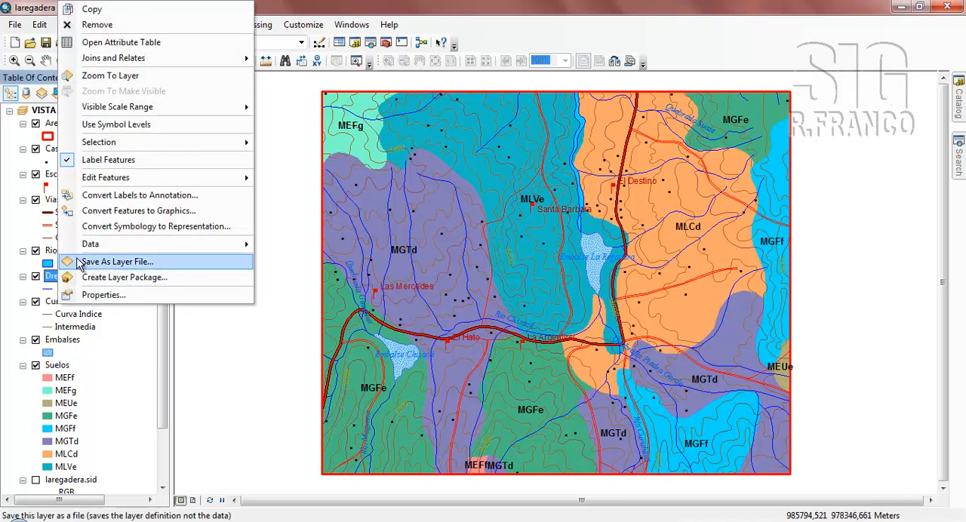
mouse_move(123, 146)
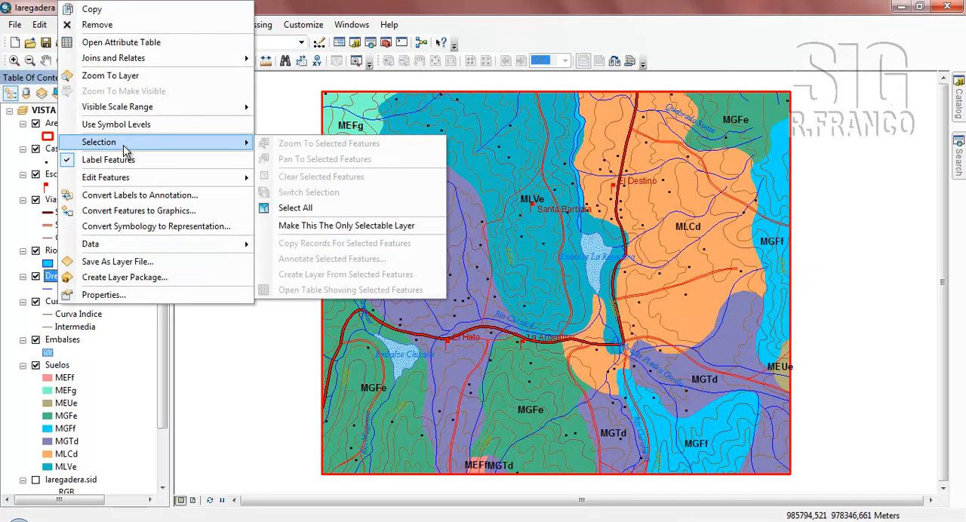
left_click(301, 226)
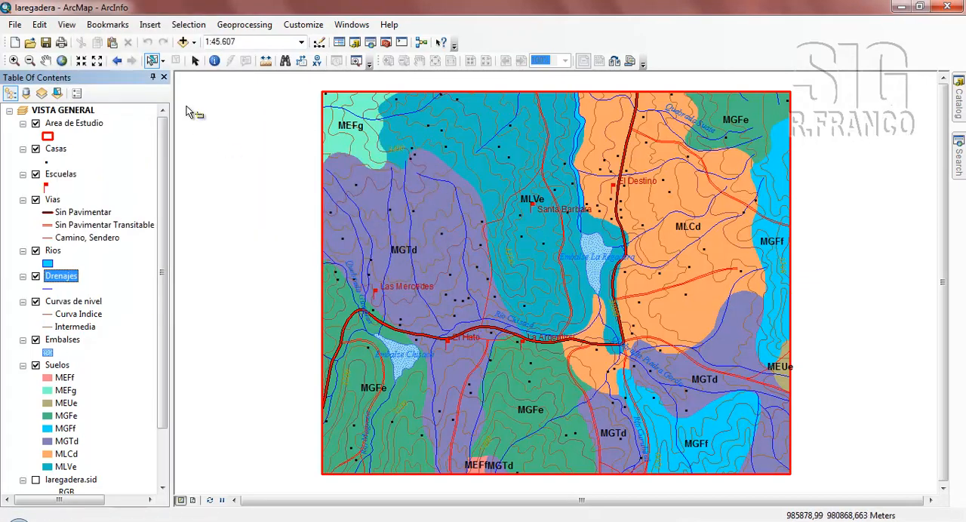
left_click_drag(460, 322, 467, 327)
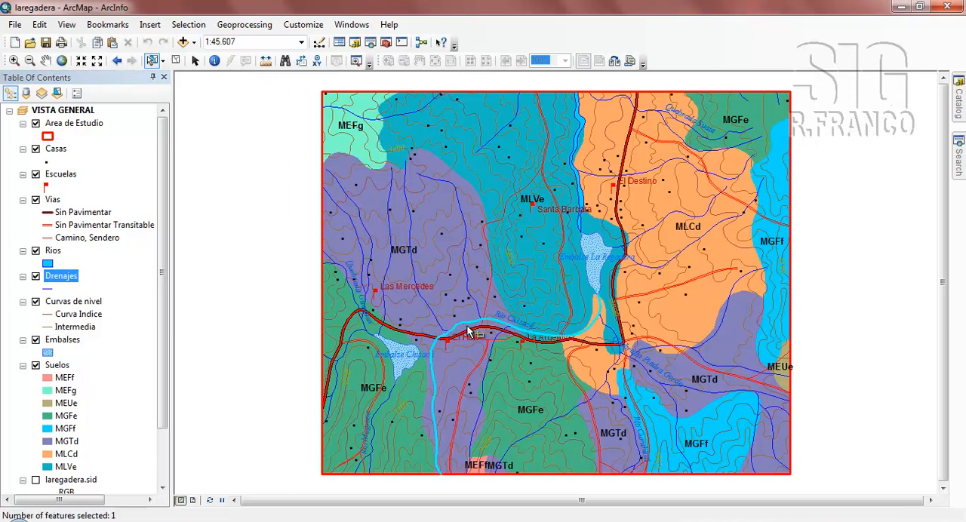
Select by location the Suelos features that intersect the selected Drenajes feature, without applying a search distance.
left_click(189, 25)
left_click(200, 51)
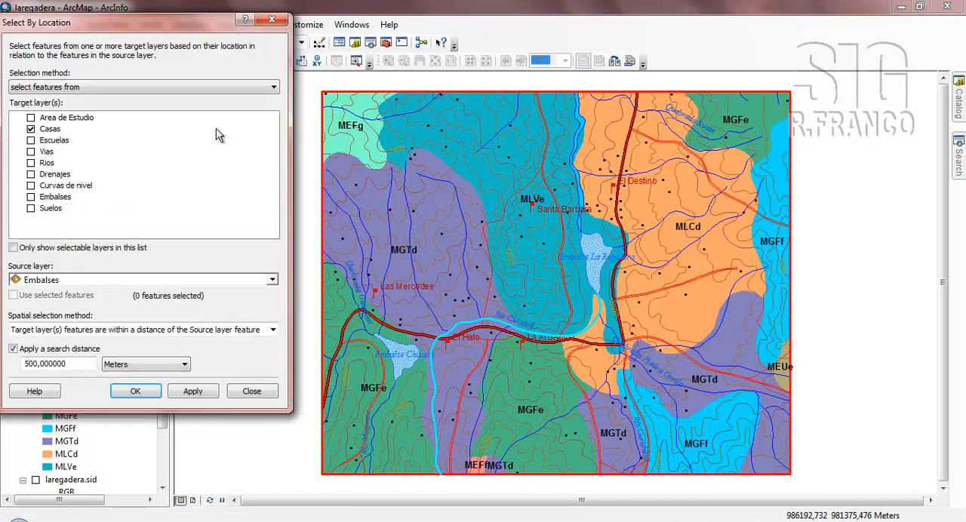
left_click(31, 130)
left_click(32, 209)
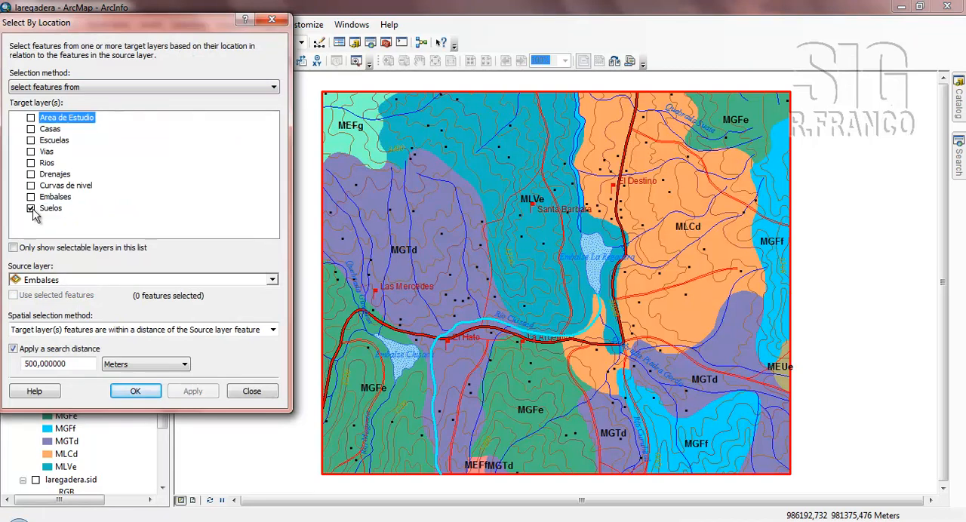
left_click(31, 209)
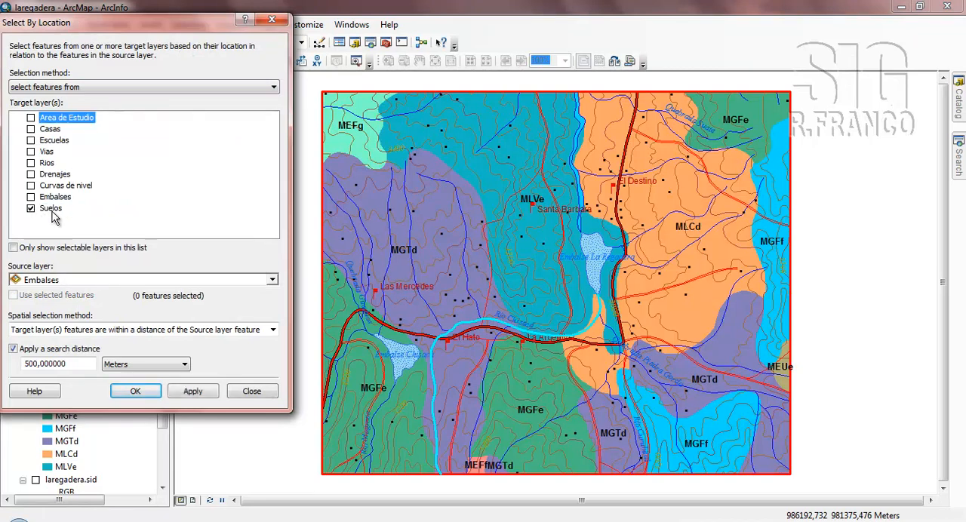
left_click(272, 280)
left_click(68, 368)
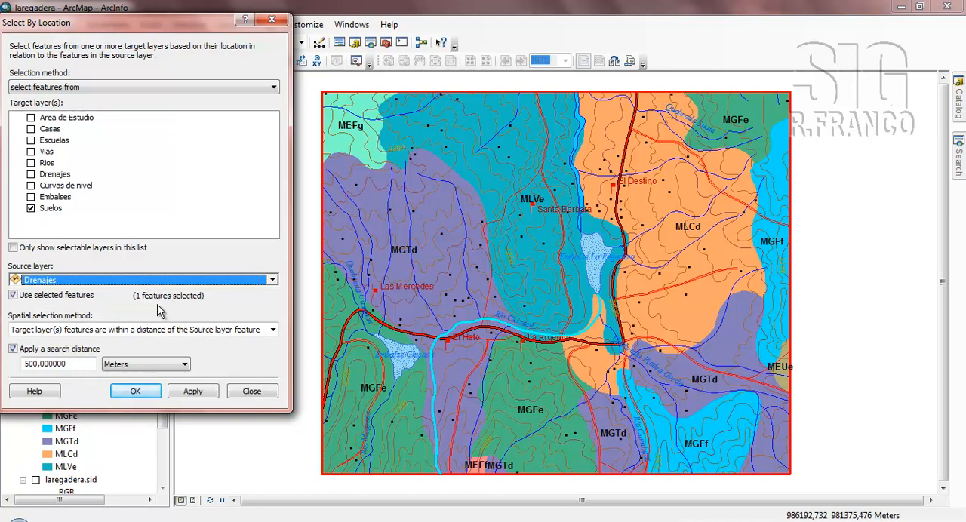
left_click(13, 349)
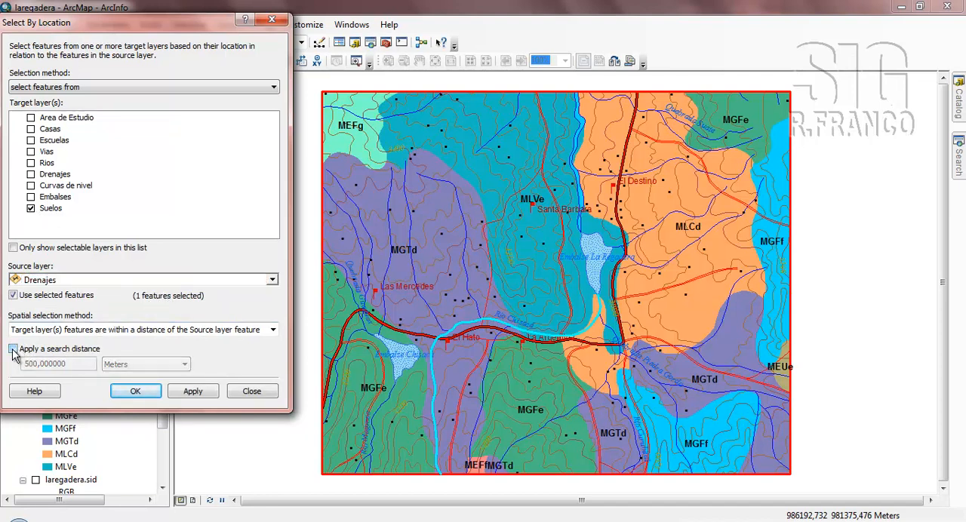
left_click(272, 332)
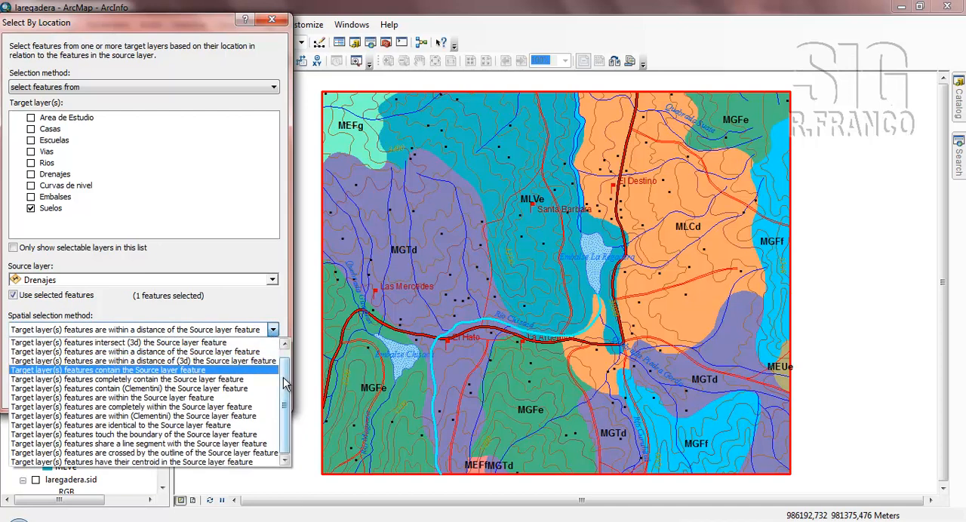
left_click(202, 343)
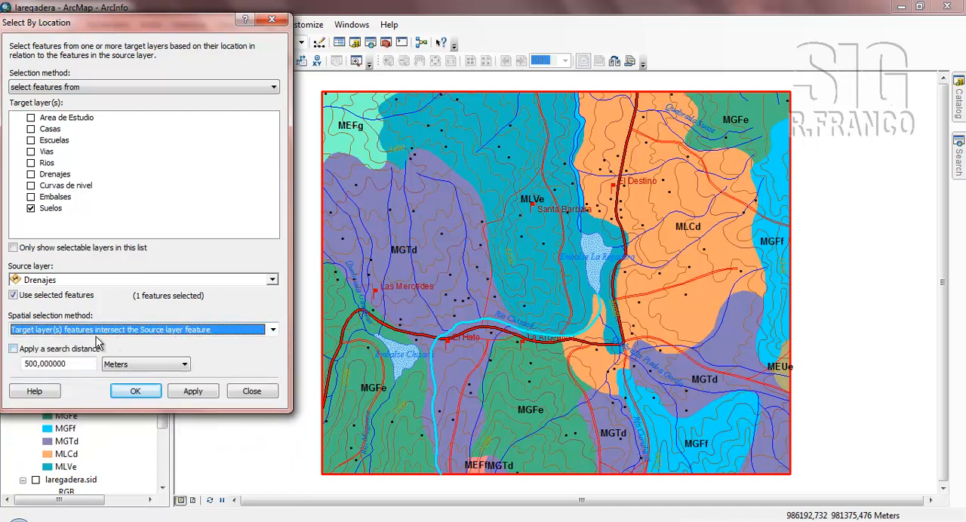
left_click(136, 391)
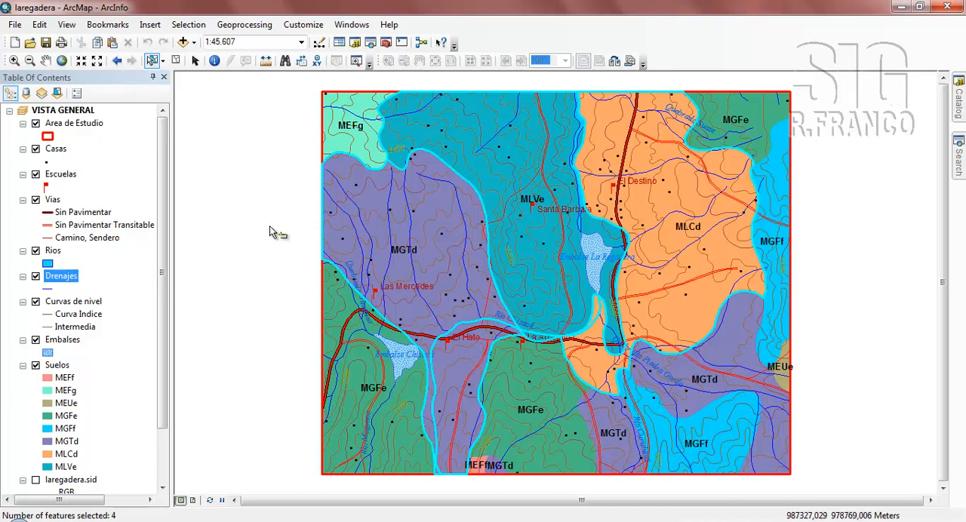
Clear the current selection, make Suelos the only selectable layer and select the large western MGTd soil polygon.
left_click(175, 60)
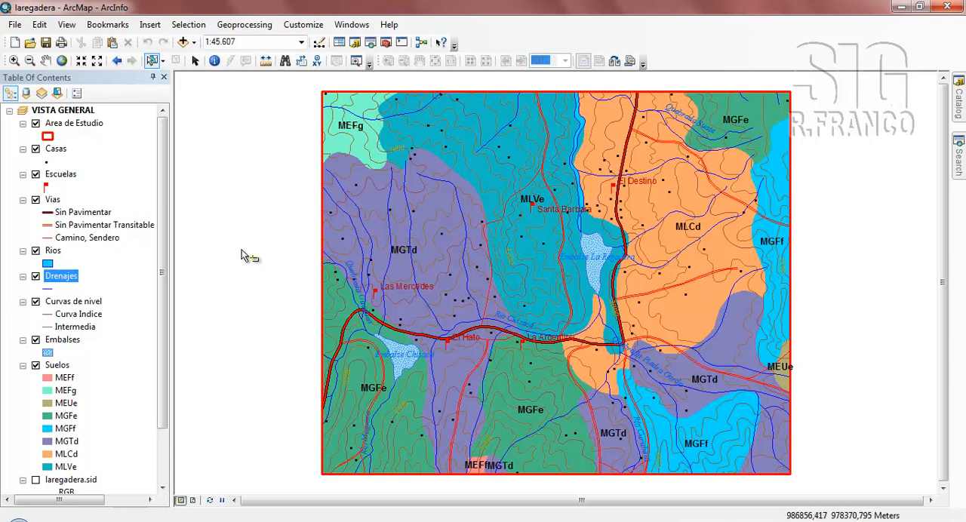
left_click(58, 366)
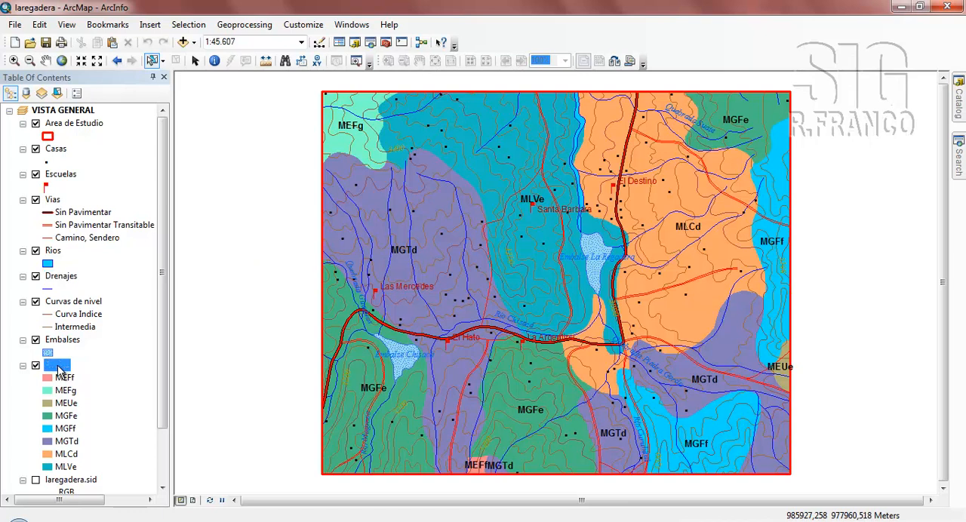
right_click(58, 366)
mouse_move(248, 202)
left_click(292, 286)
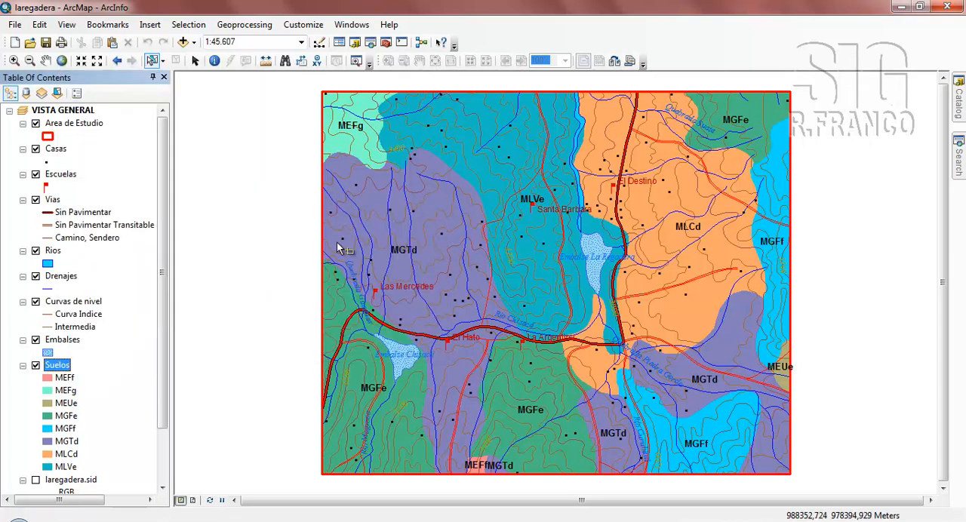
left_click(371, 203)
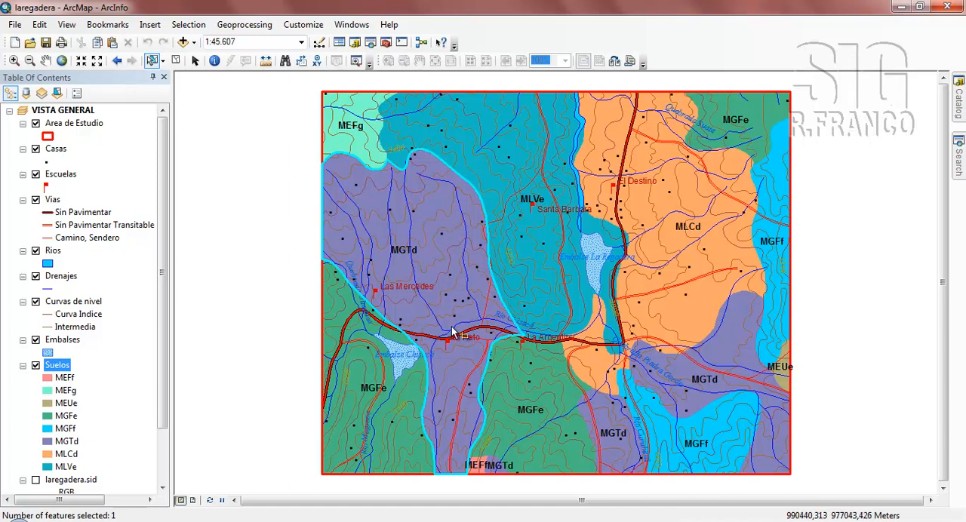
Select by location the Casas features that are within the selected Suelos feature.
left_click(190, 27)
left_click(194, 55)
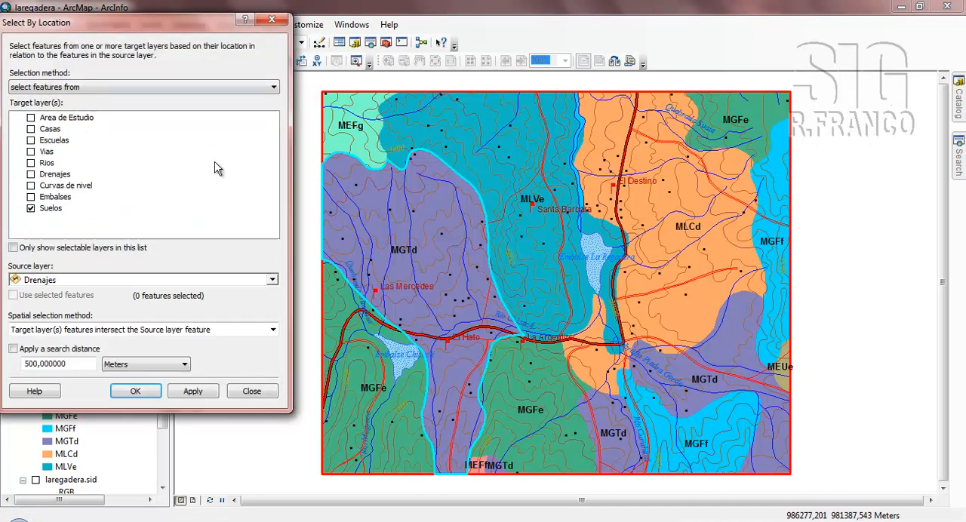
left_click(31, 209)
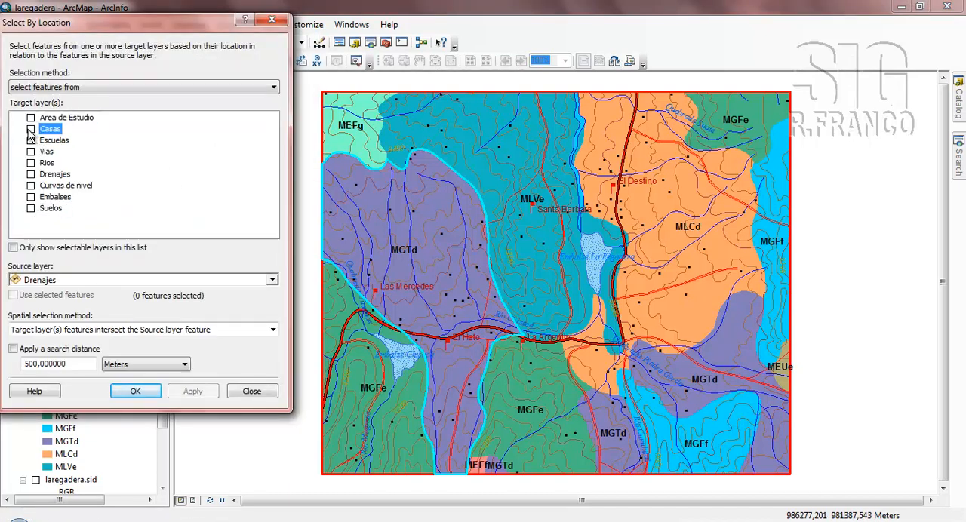
left_click(31, 129)
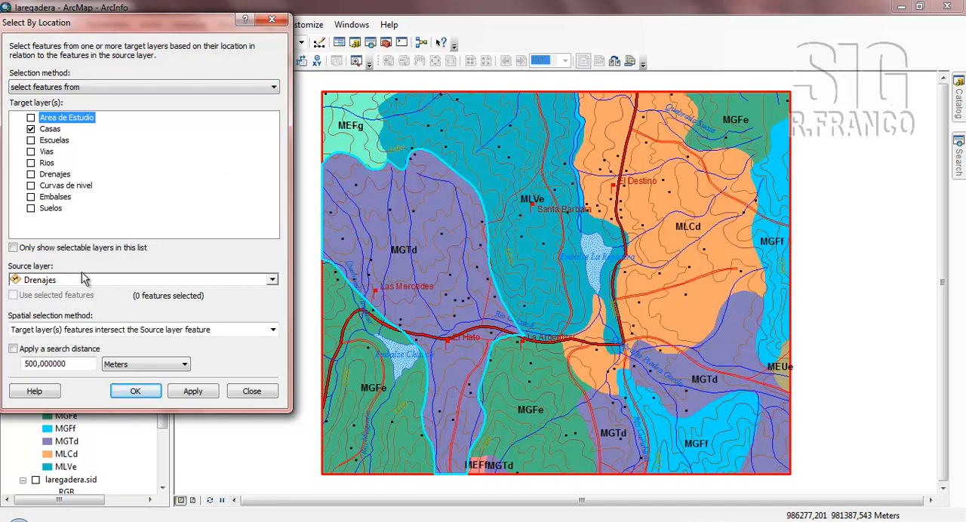
left_click(272, 280)
left_click(52, 383)
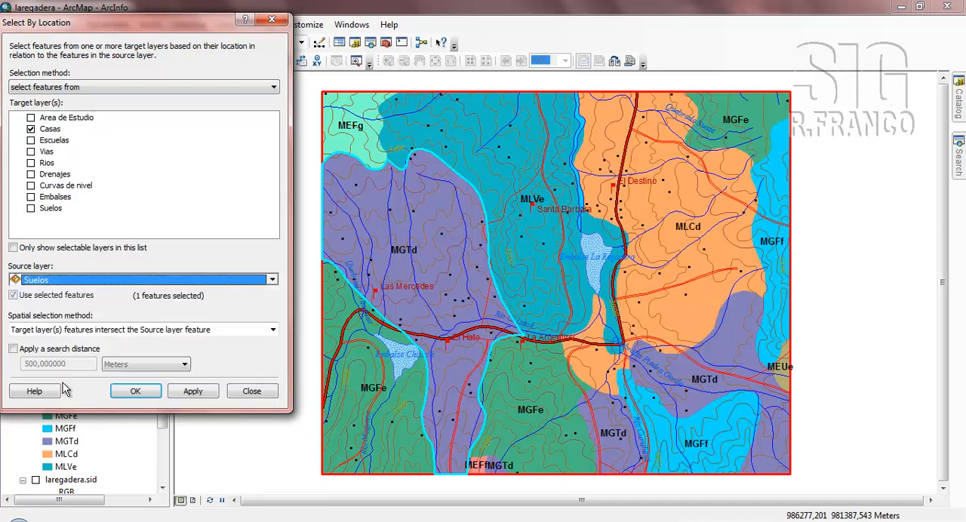
left_click(274, 331)
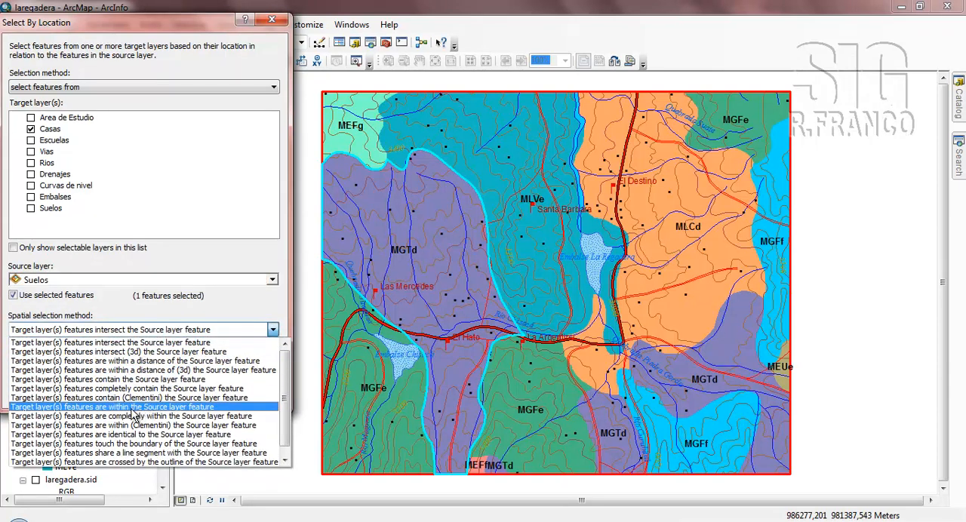
left_click(133, 407)
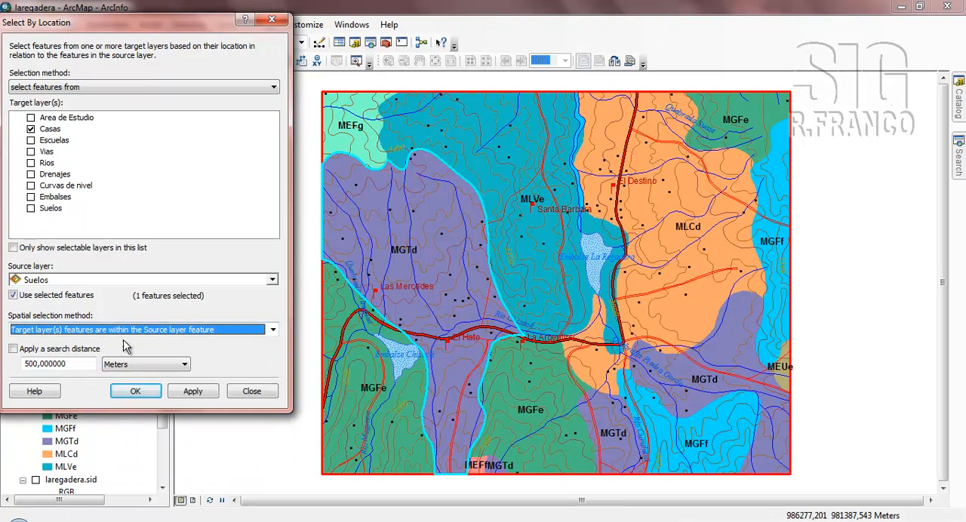
left_click(150, 394)
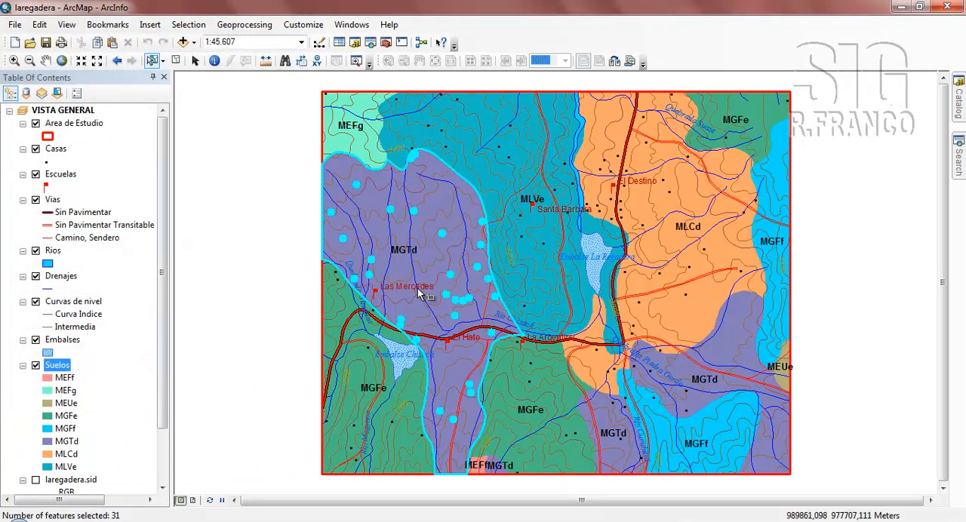
Clear the selected houses and soil, and reselect only the western MGTd polygon with Suelos as the only selectable layer.
left_click(176, 61)
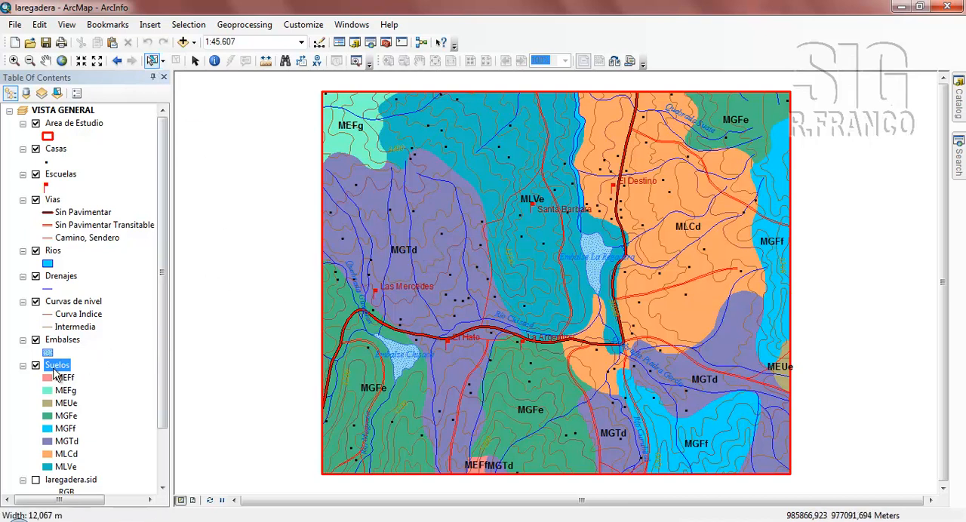
right_click(57, 366)
mouse_move(117, 206)
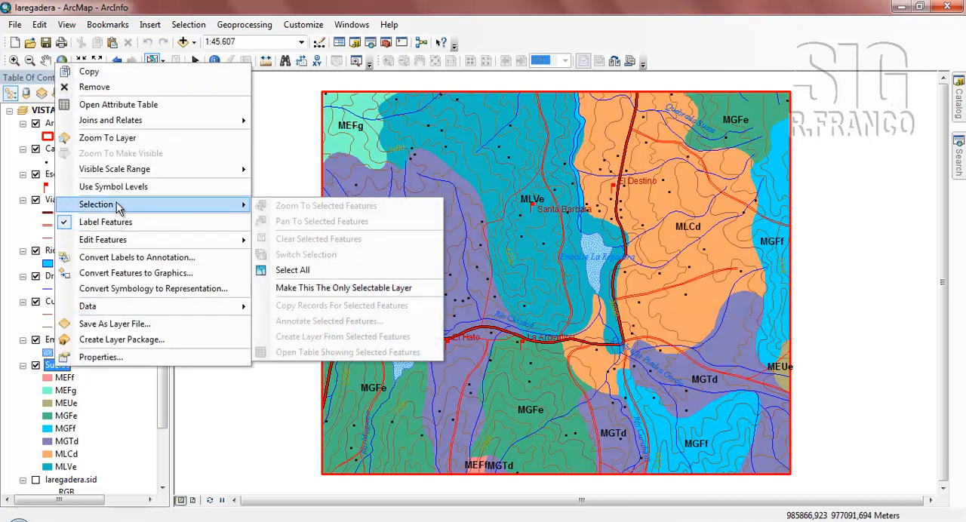
left_click(293, 288)
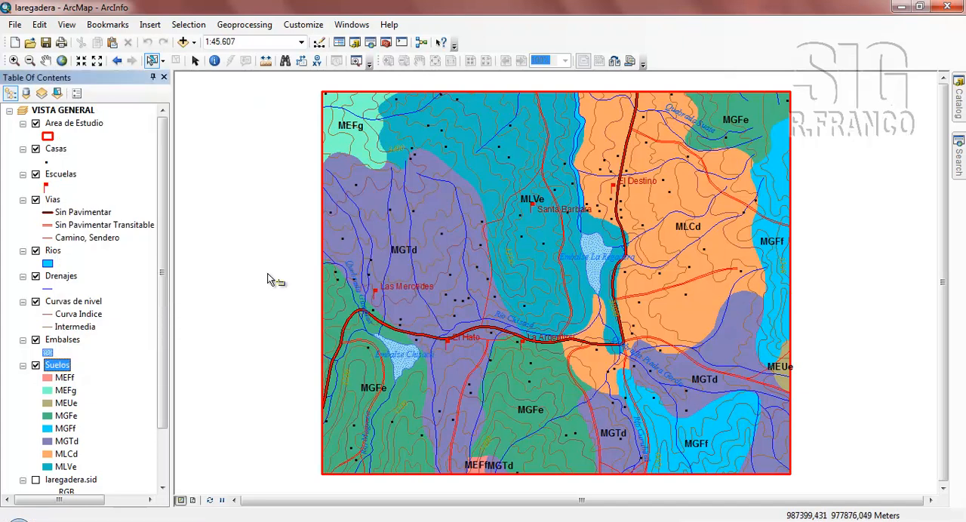
left_click(428, 210)
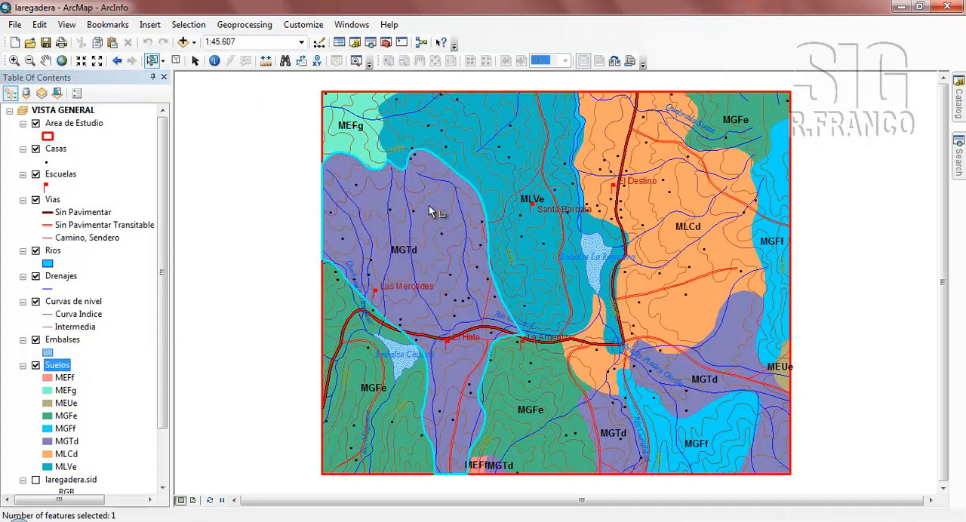
Select by location the Drenajes features that intersect the selected Suelos feature, applying the query with its dialog left open.
left_click(188, 26)
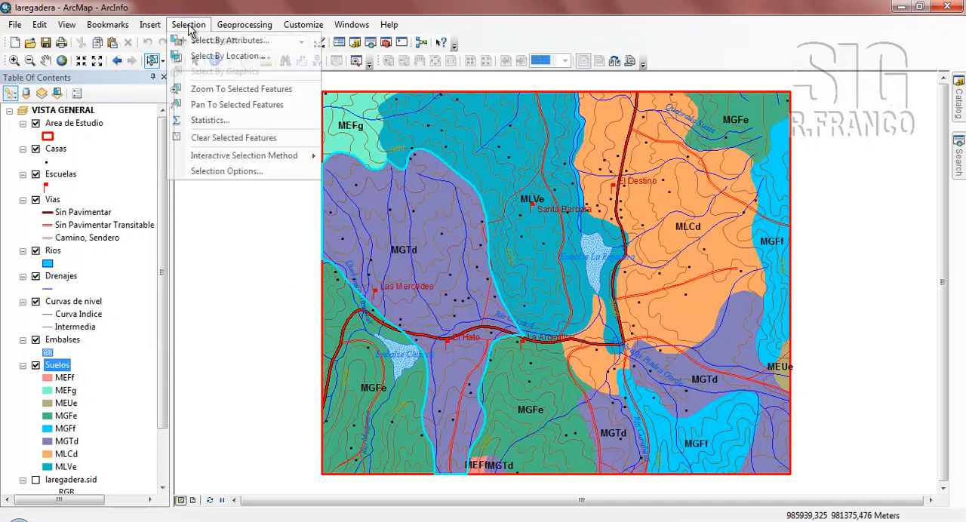
left_click(204, 57)
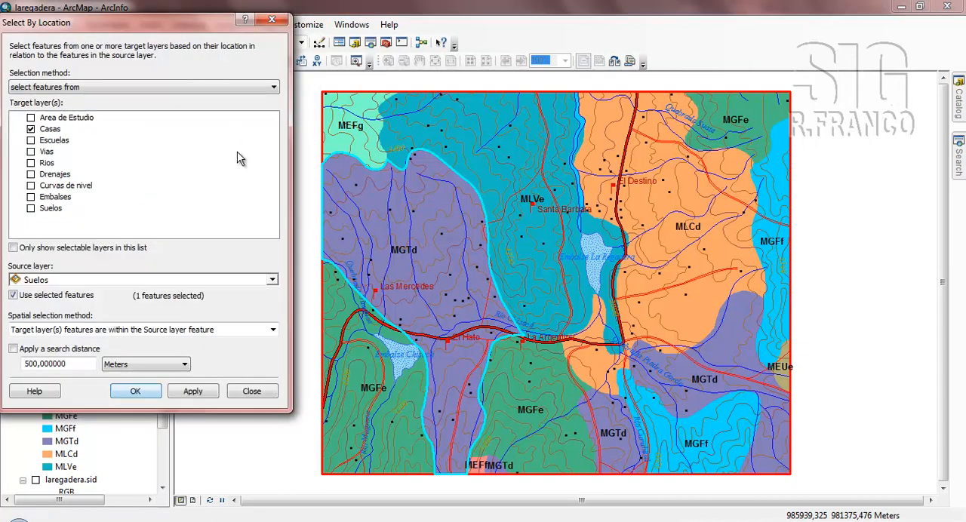
left_click(31, 129)
left_click(31, 174)
left_click(57, 175)
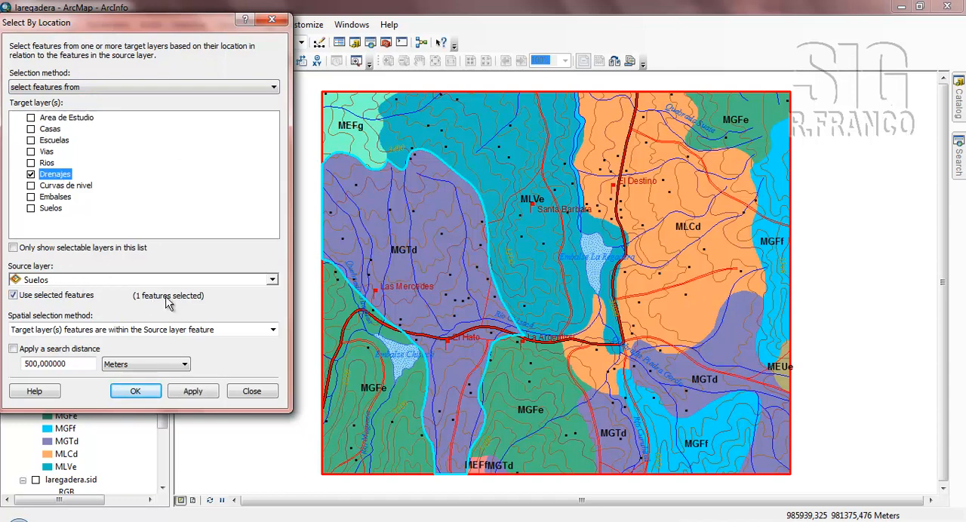
left_click(273, 329)
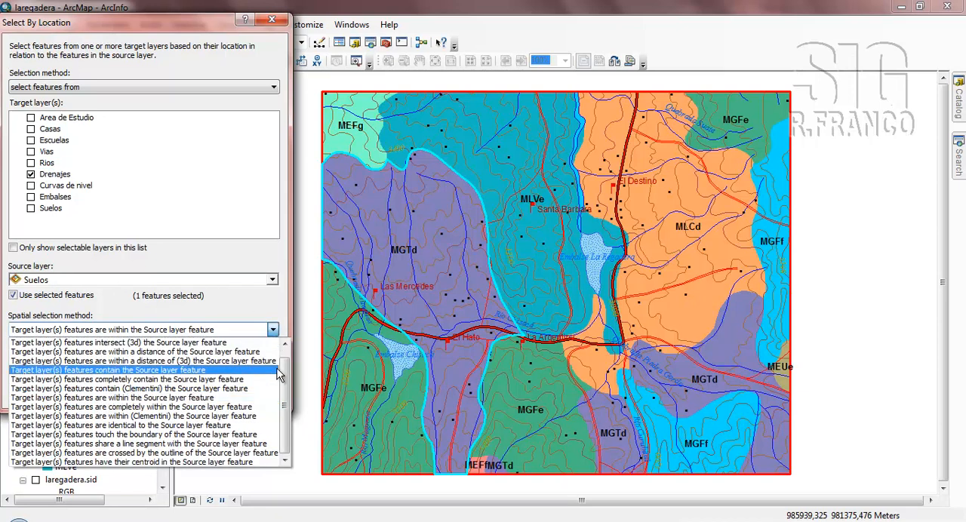
left_click_drag(285, 381, 287, 362)
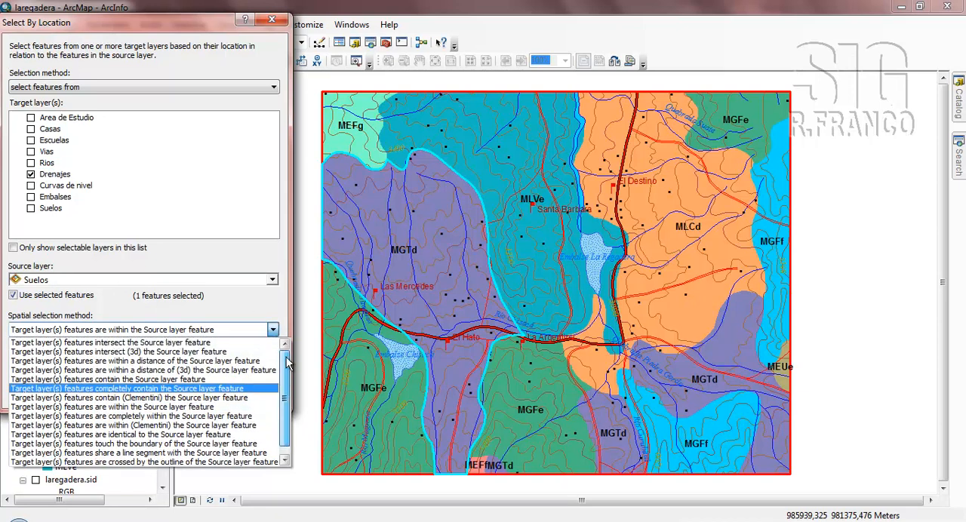
left_click(134, 343)
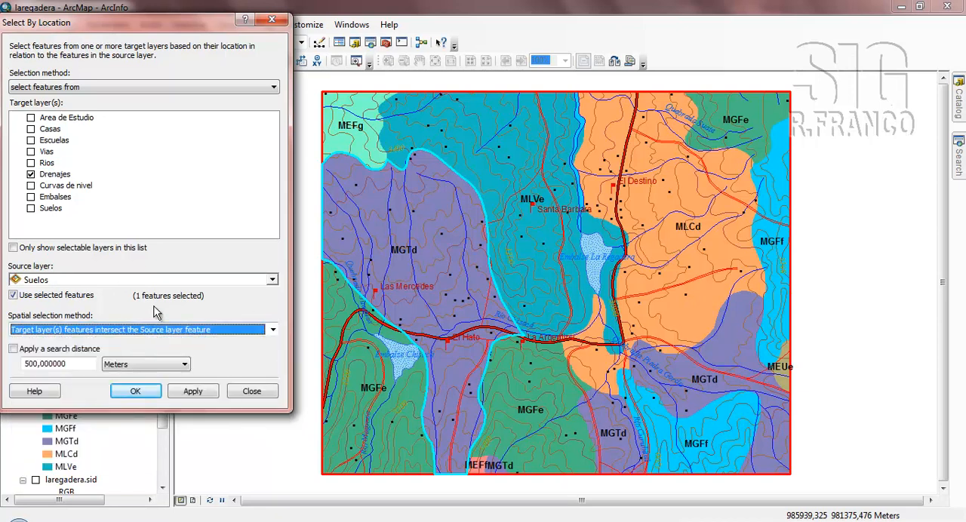
left_click(194, 392)
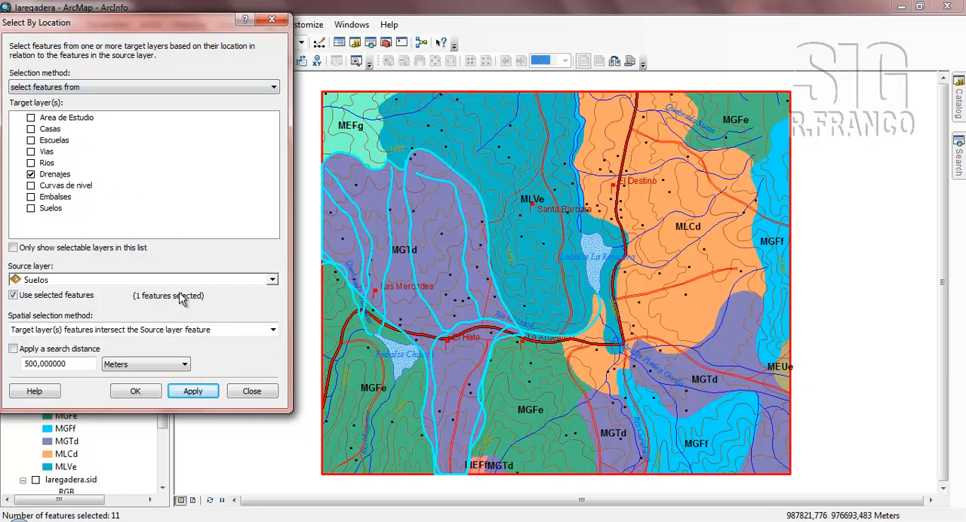
Select the Drenajes features that are within the selected Suelos feature, applying the query with the dialog left open.
left_click(273, 329)
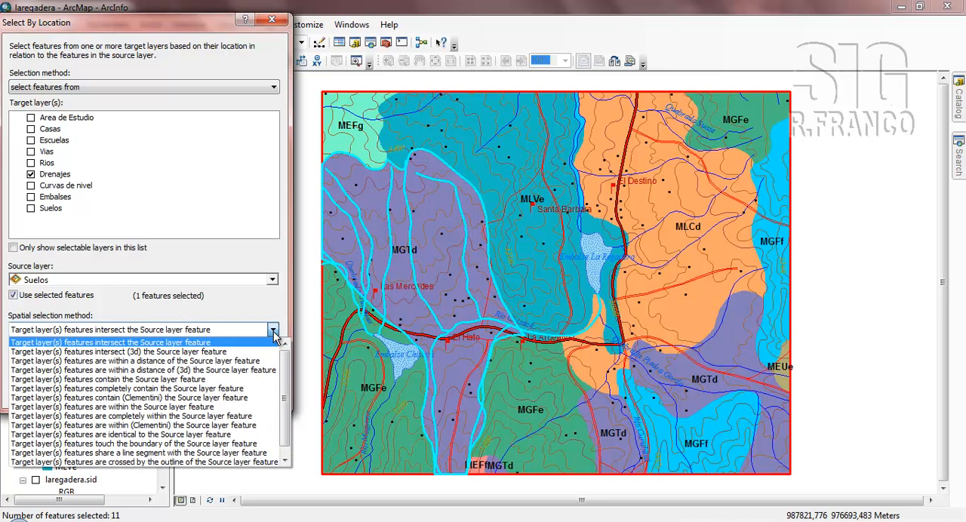
left_click(150, 408)
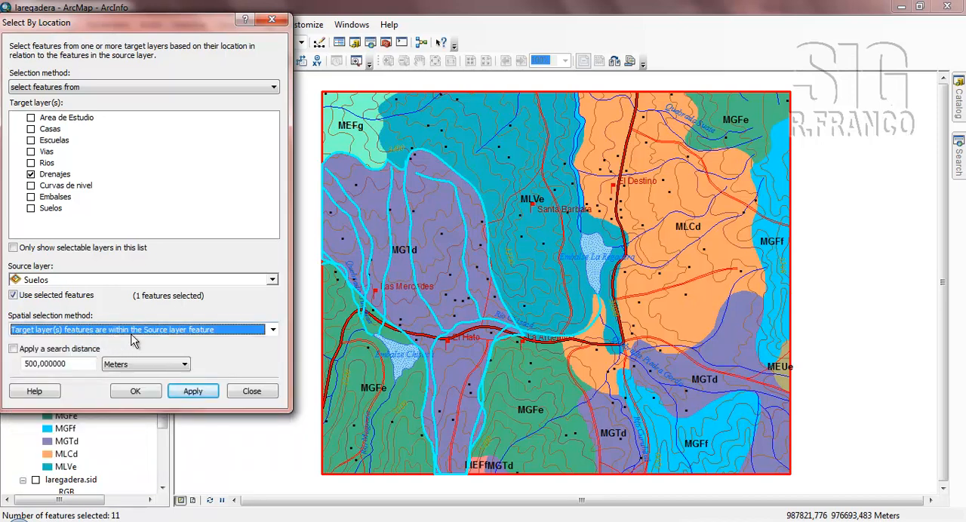
left_click(196, 393)
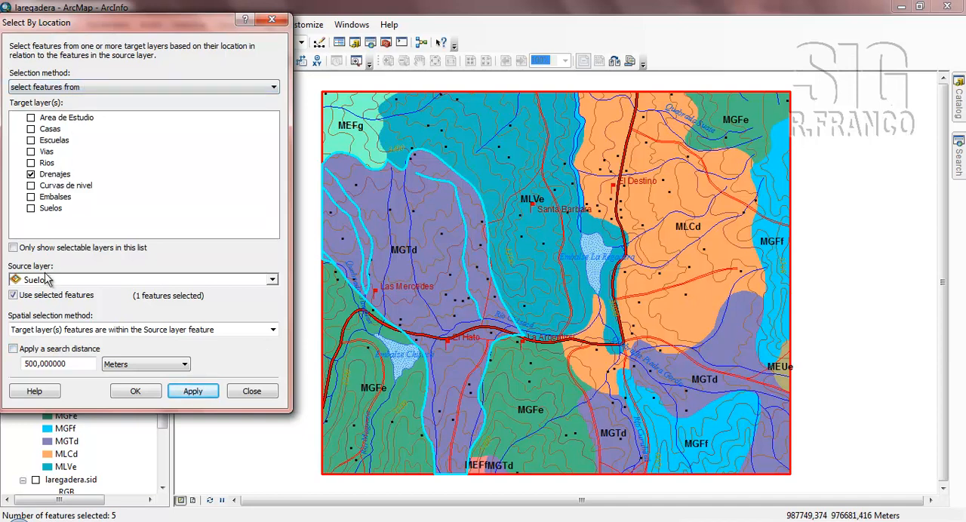
Change the spatial selection method so that Drenajes features completely within the selected Suelos feature are selected, and apply it.
left_click(273, 329)
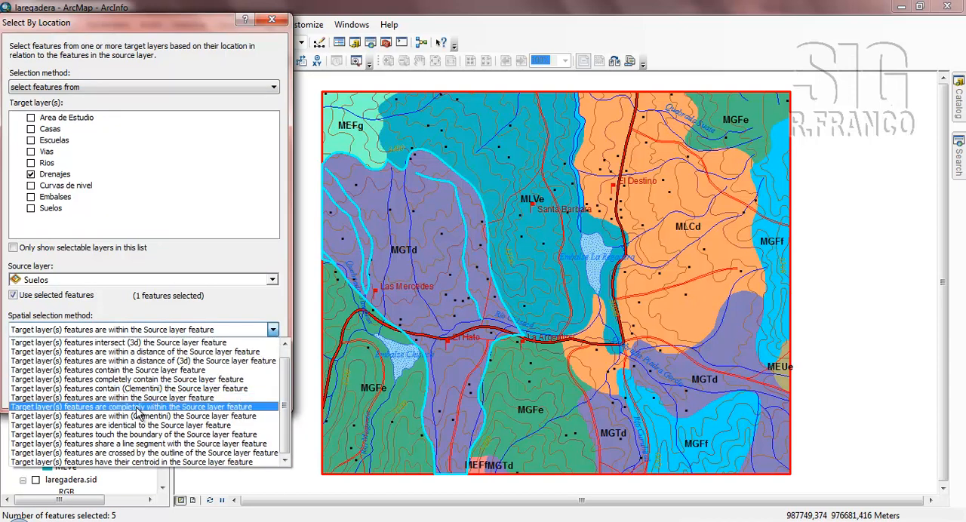
left_click(137, 408)
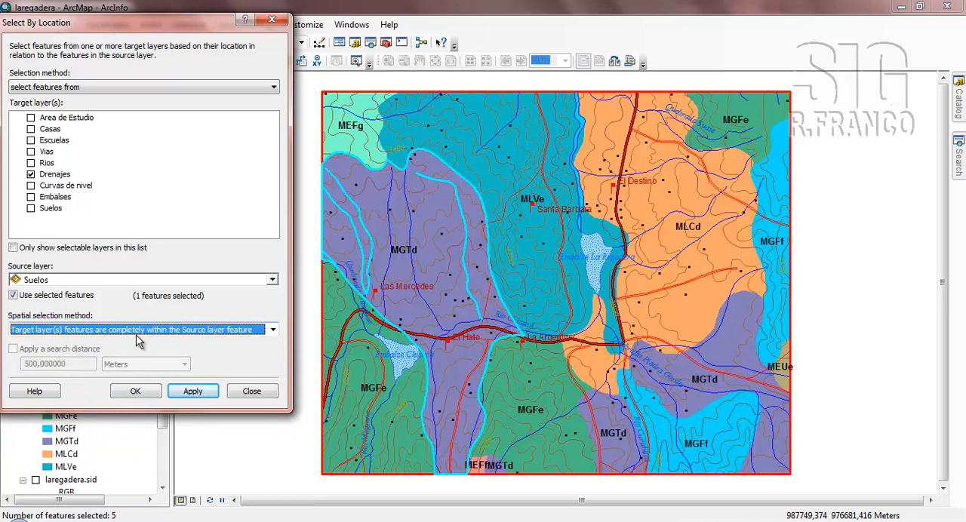
left_click(194, 392)
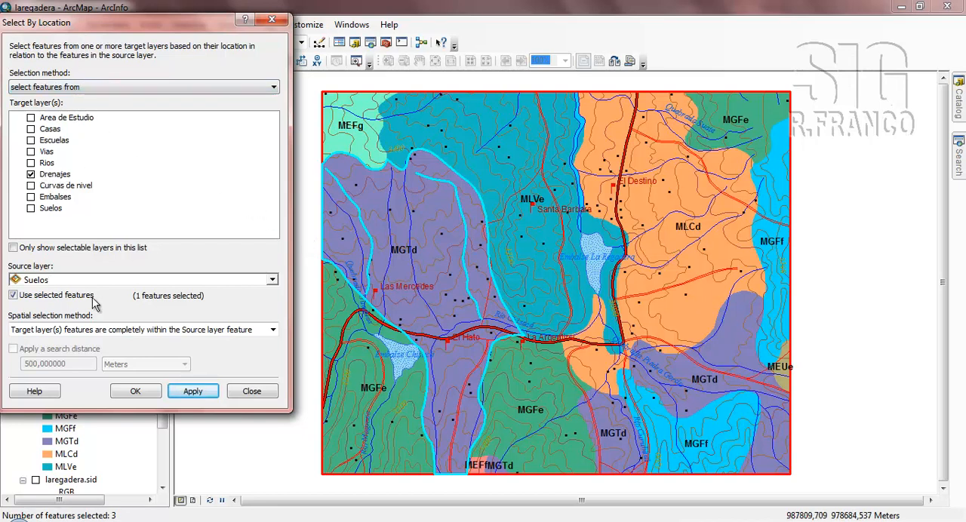
Apply a query selecting the Drenajes features that touch the boundary of the selected Suelos feature.
left_click(272, 329)
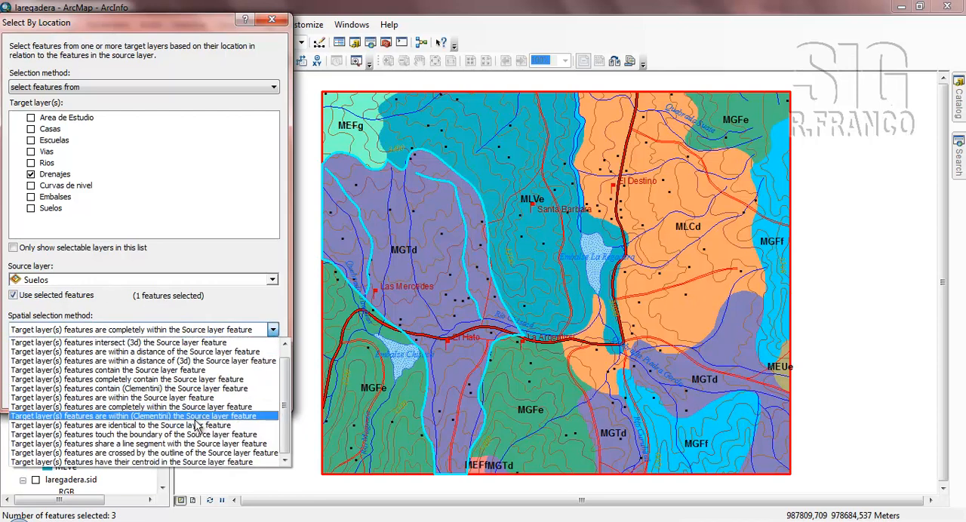
left_click(151, 435)
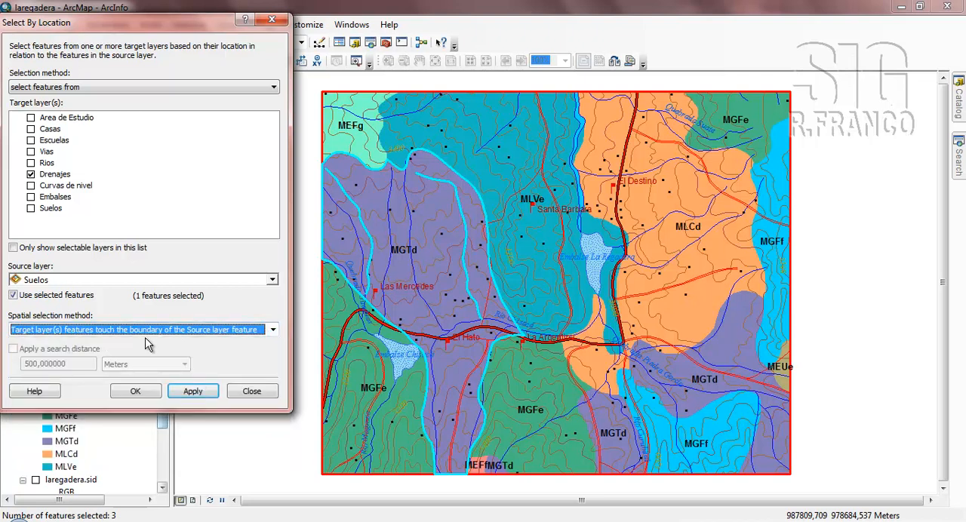
left_click(200, 392)
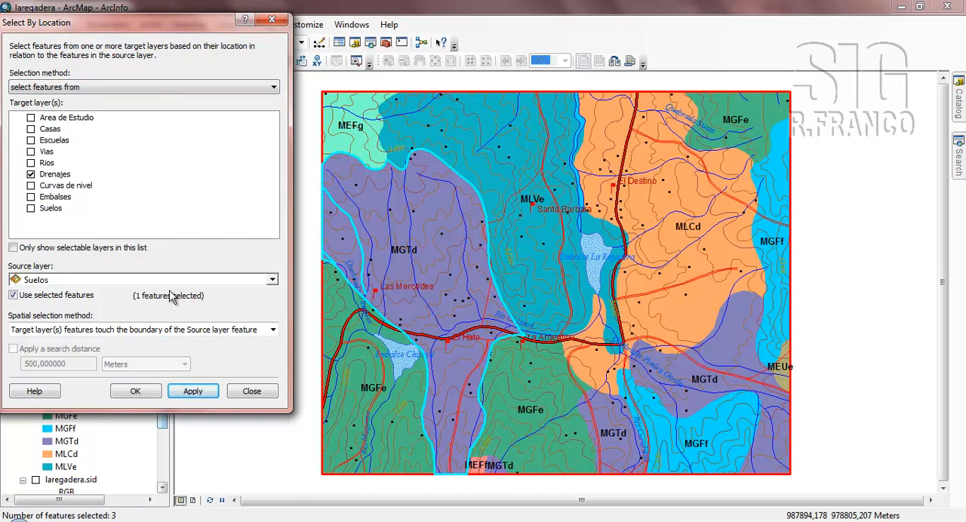
Apply a query selecting the Drenajes features that are crossed by the outline of the selected Suelos feature.
left_click(272, 329)
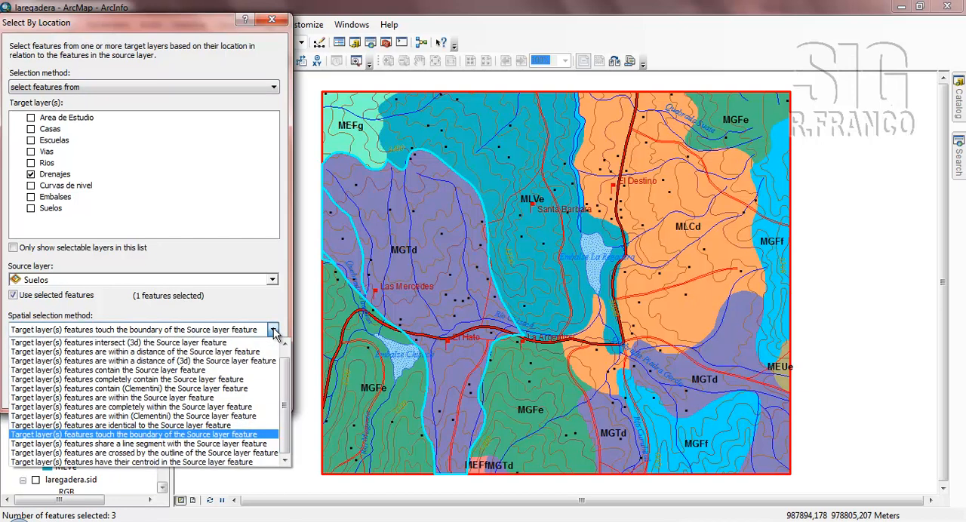
left_click(144, 455)
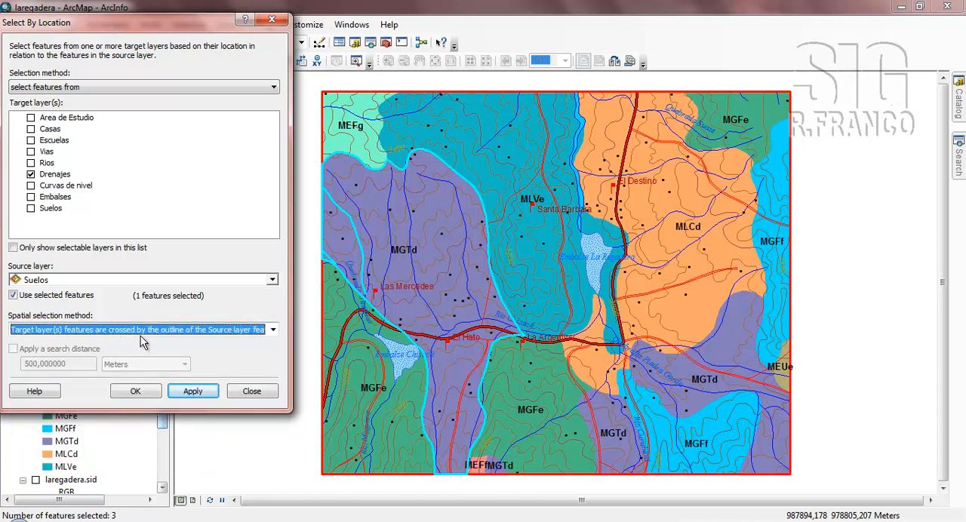
left_click(198, 397)
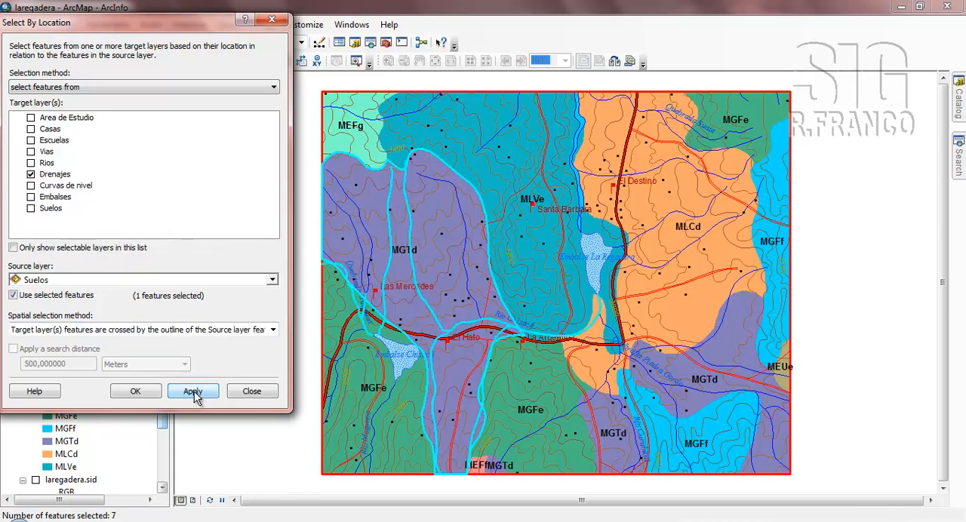